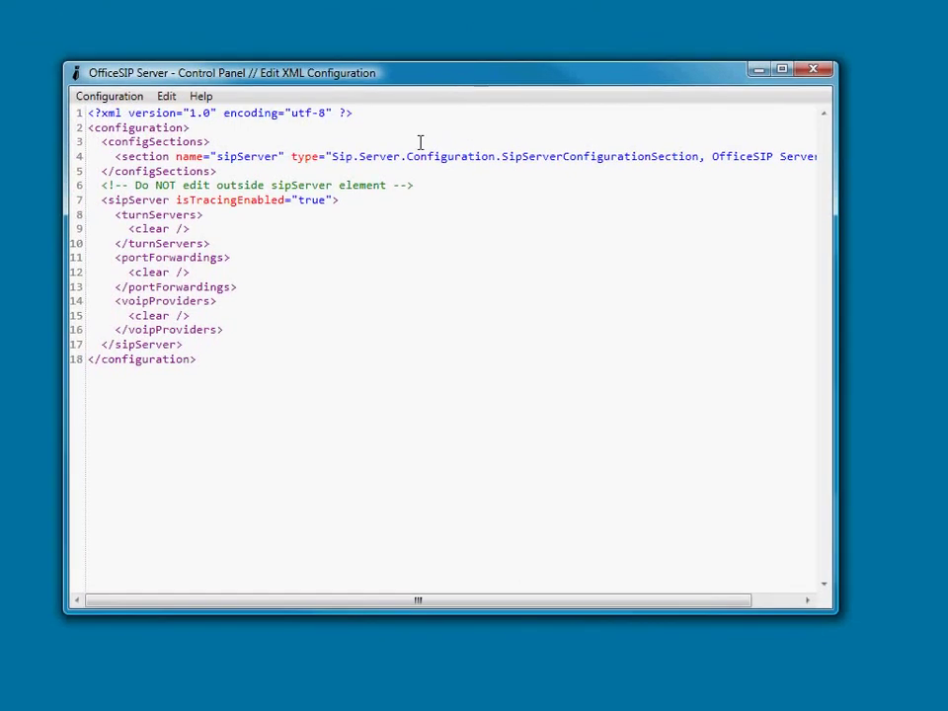
# Add a wwwPath attribute with the value "c:\temp\sip-js" to the sipServer element in the XML configuration
pyautogui.click(328, 194)
pyautogui.write('w')
pyautogui.press('Down')
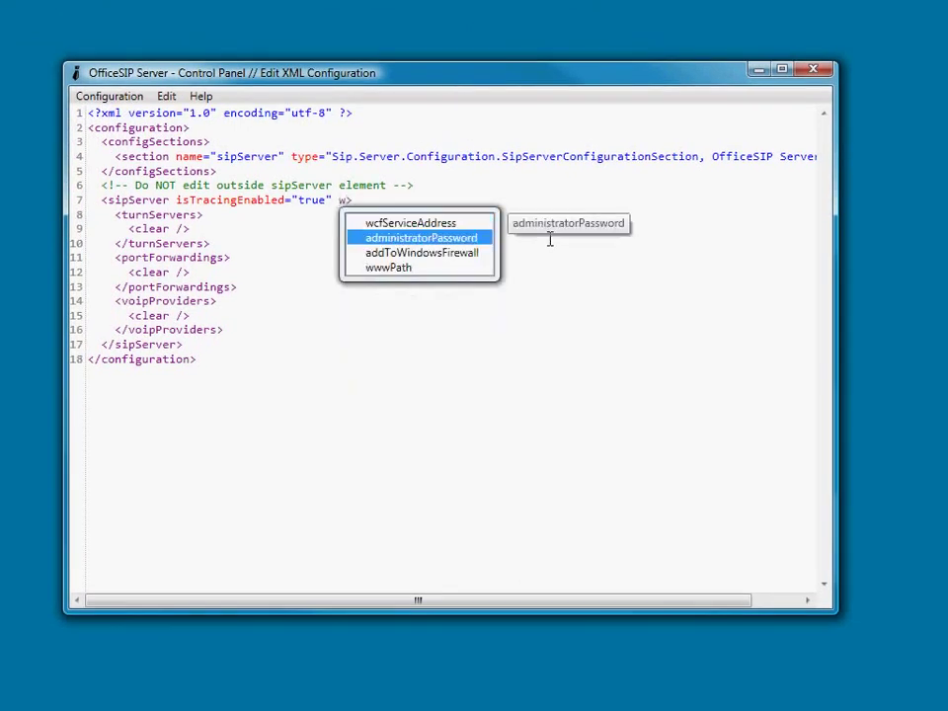
pyautogui.press('Down')
pyautogui.press('Down')
pyautogui.press('Return')
pyautogui.write('=')
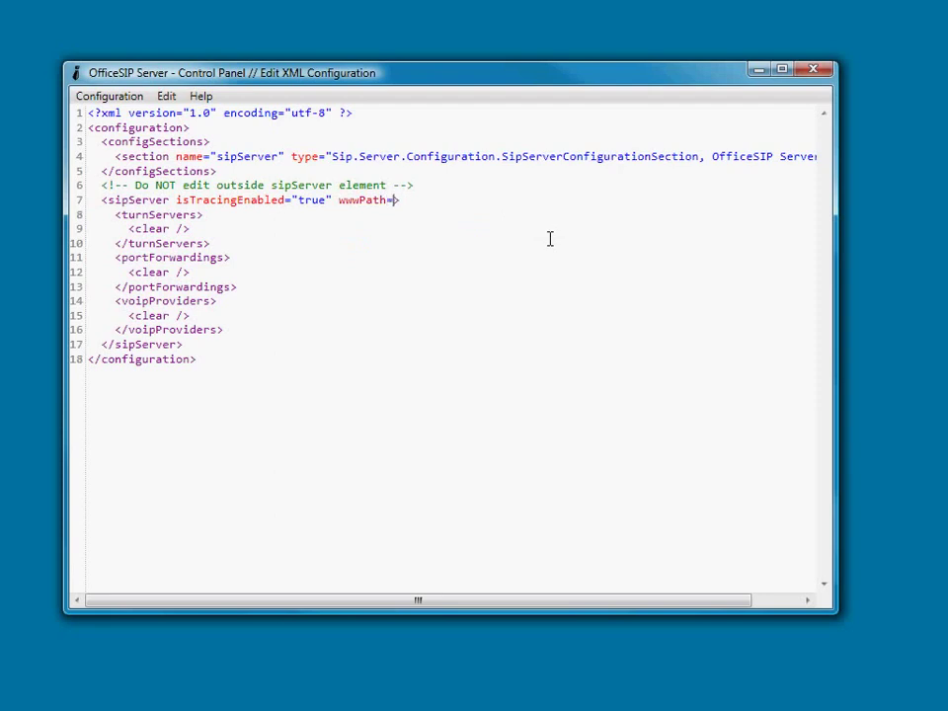
pyautogui.write('"c:\\temp\\sip-js"')
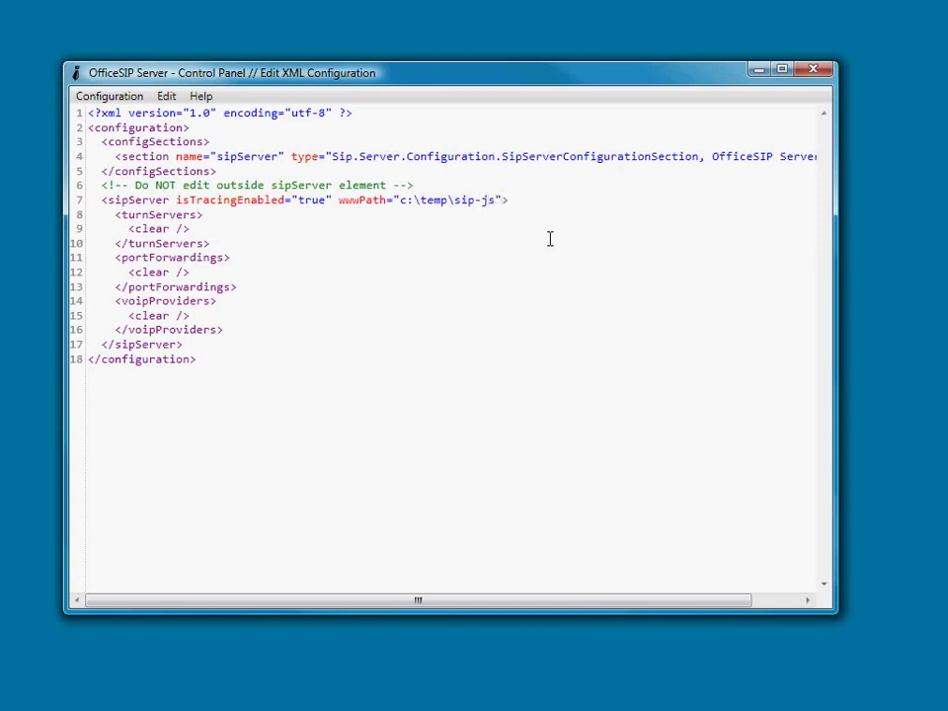
# Save the edited server configuration and close the XML configuration editor
pyautogui.click(104, 98)
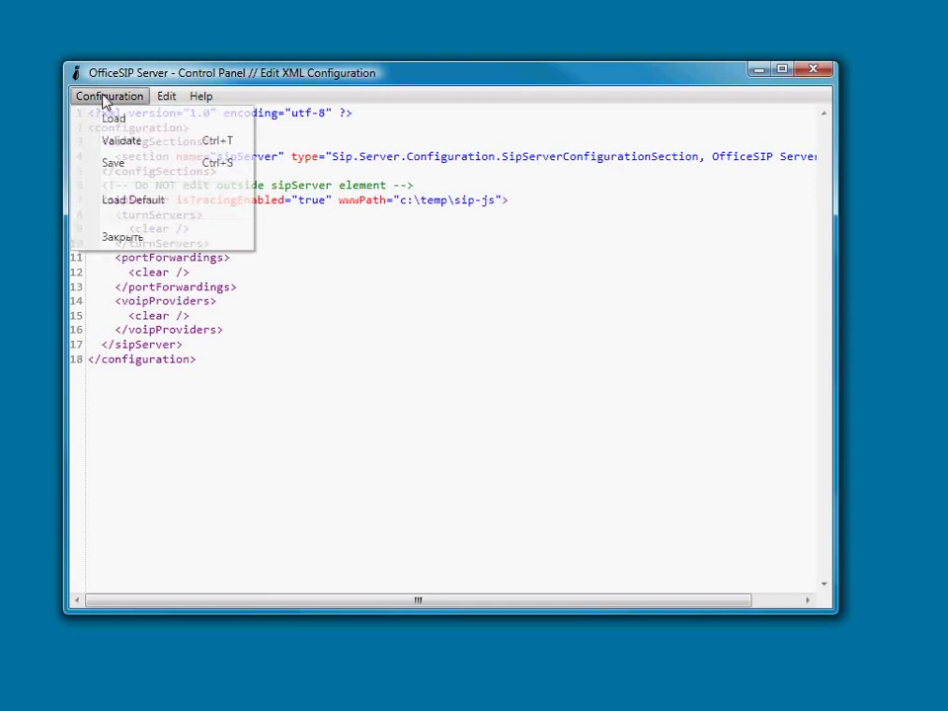
pyautogui.click(150, 167)
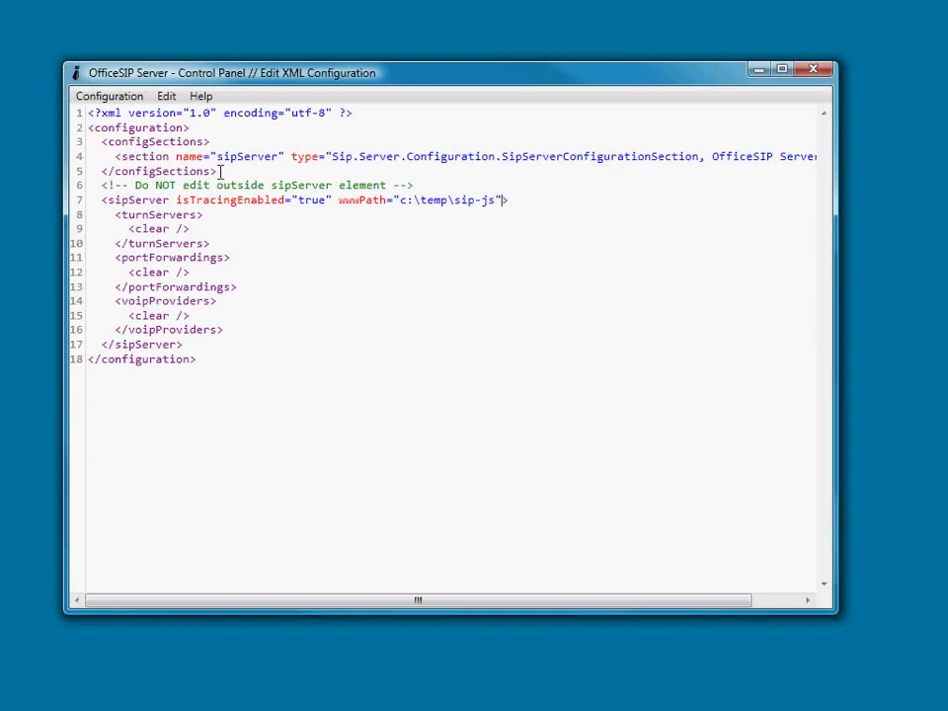
pyautogui.click(813, 69)
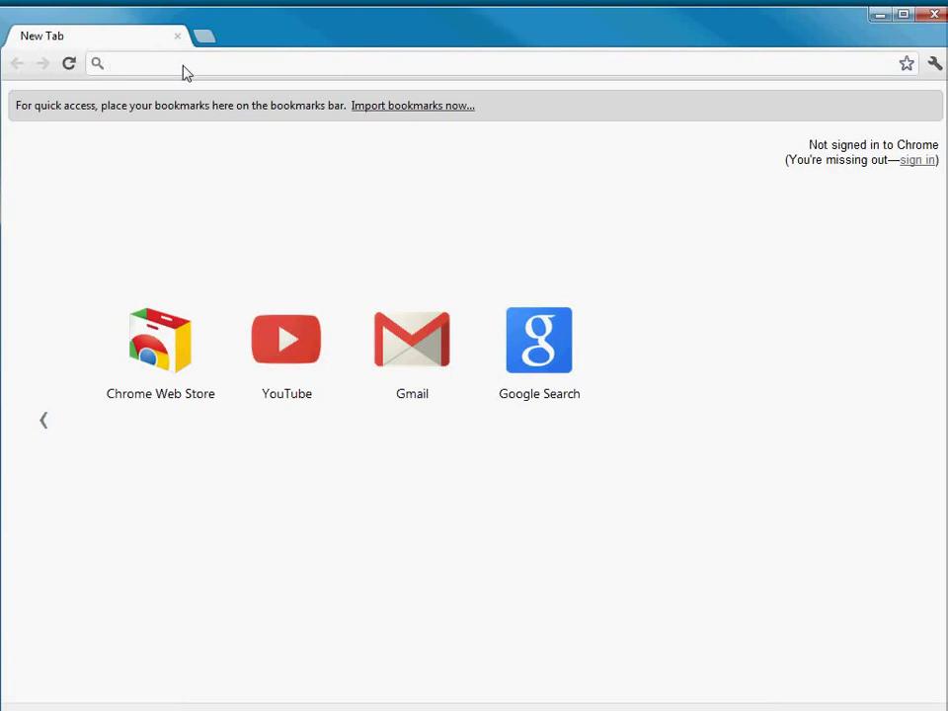
# Load localhost:5060/phone.html?network_type=WebRTC in Chrome and check the detected webrtc support
pyautogui.write('l')
pyautogui.press('End')
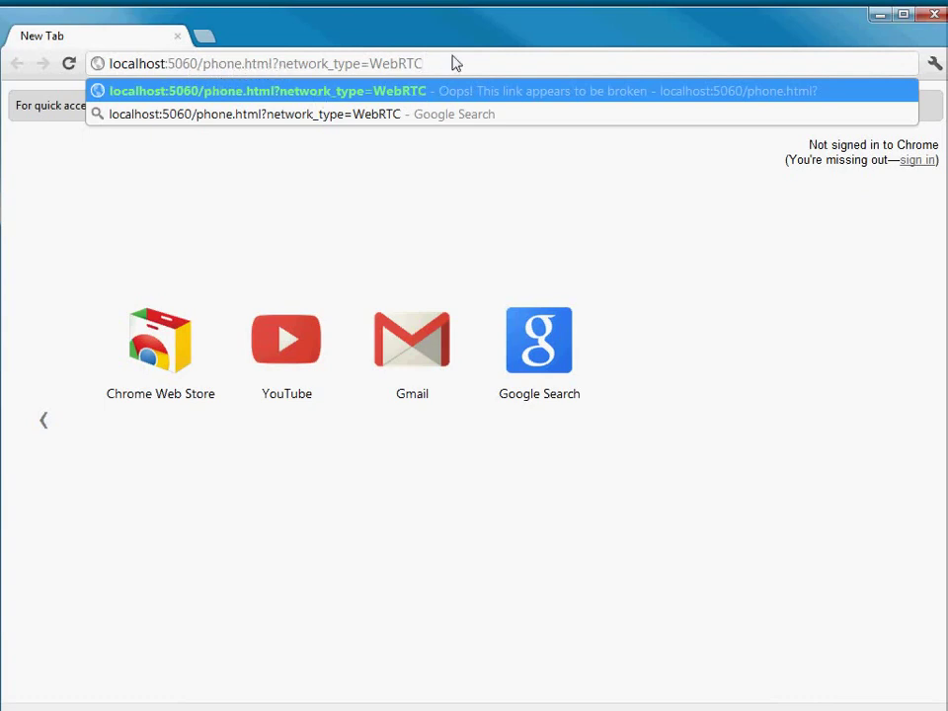
pyautogui.press('Return')
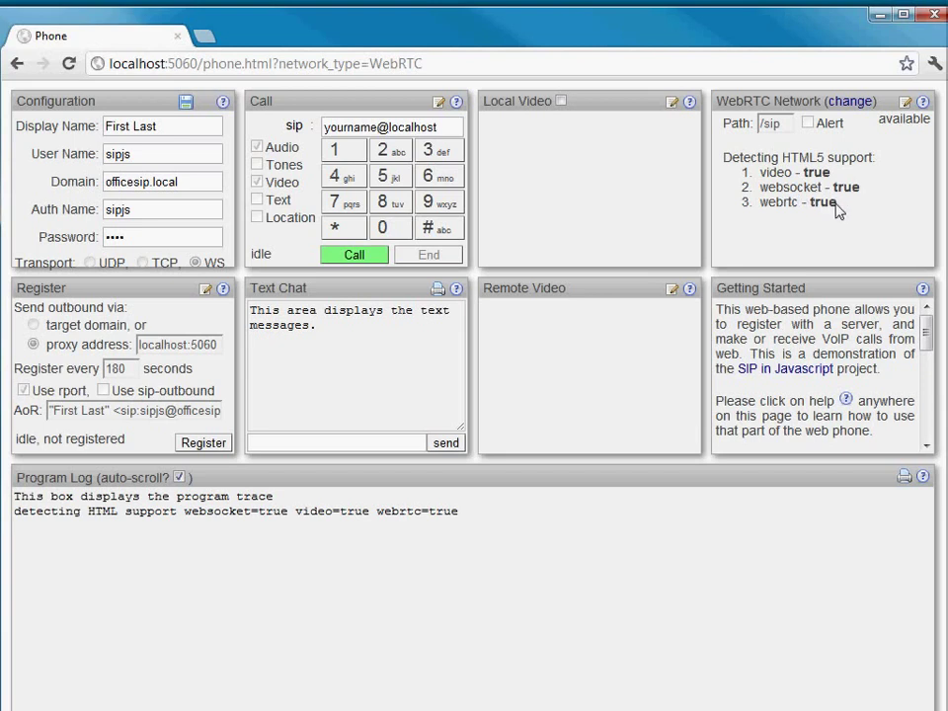
pyautogui.moveTo(837, 209); pyautogui.dragTo(763, 204)
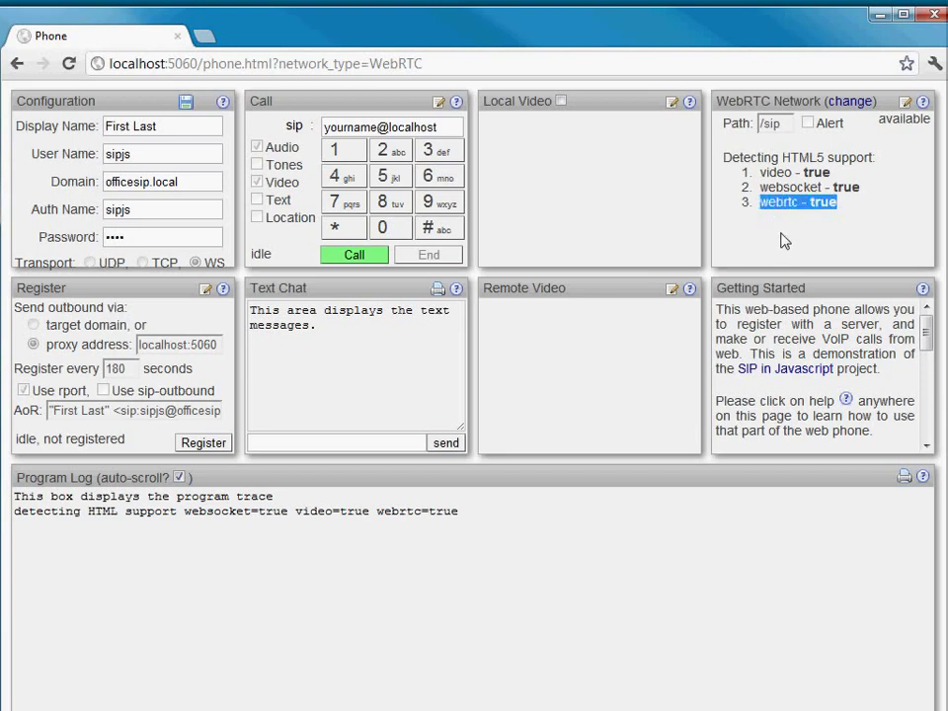
pyautogui.click(784, 241)
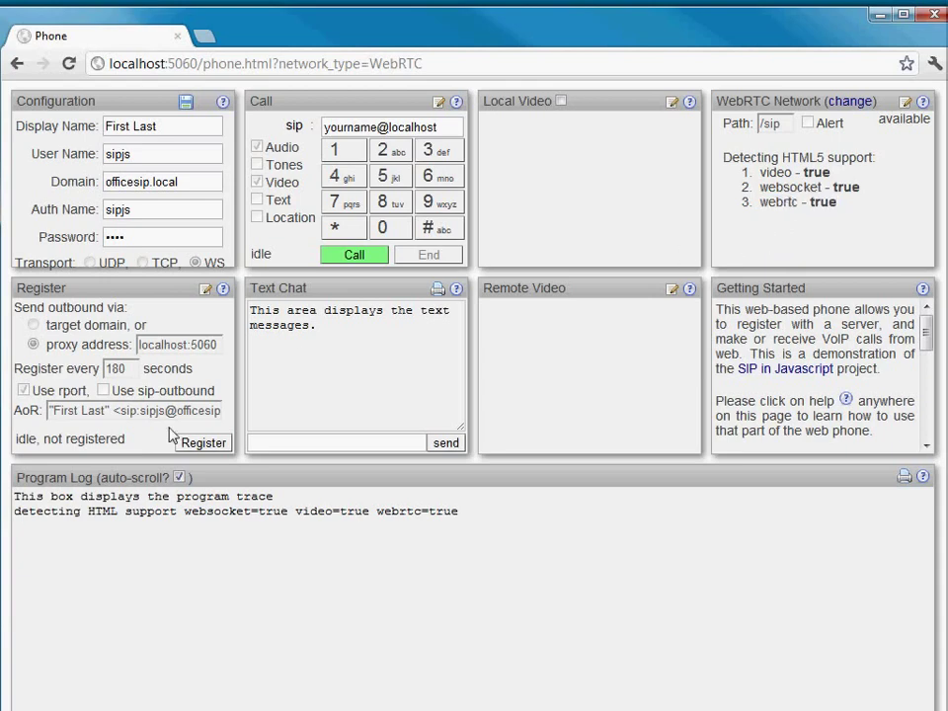
# Register the web phone with the SIP server and check the server's reply in the program log
pyautogui.click(199, 443)
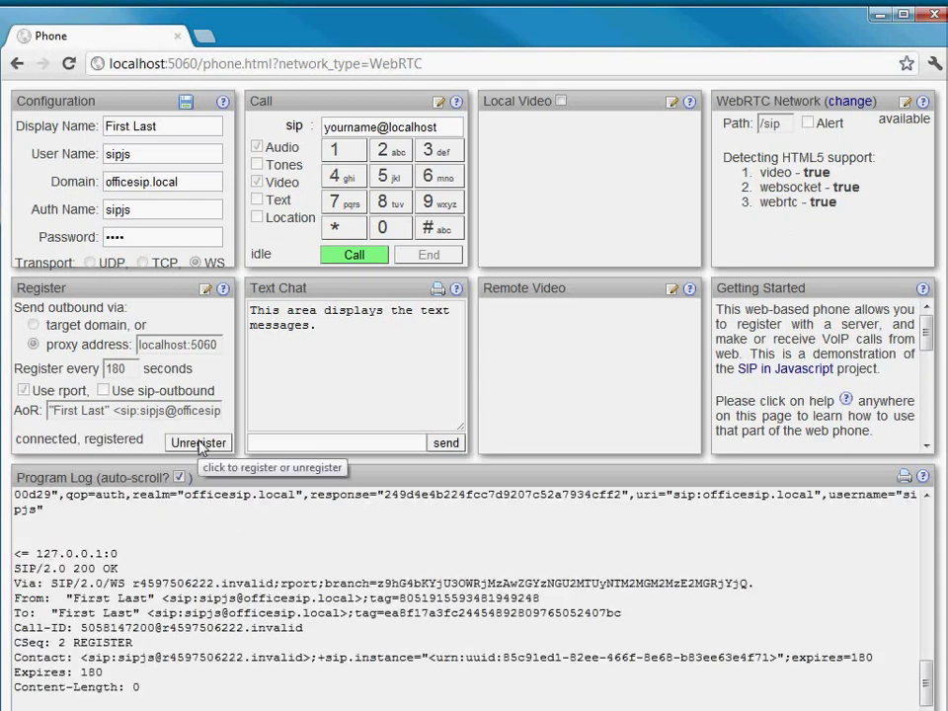
pyautogui.moveTo(121, 569); pyautogui.dragTo(16, 575)
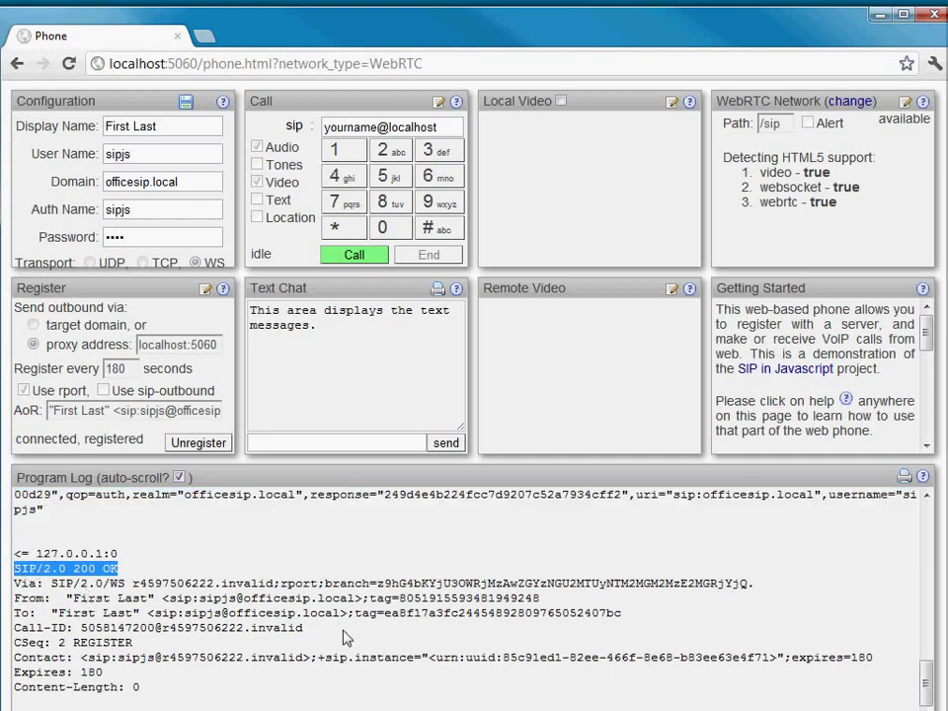
pyautogui.click(111, 569)
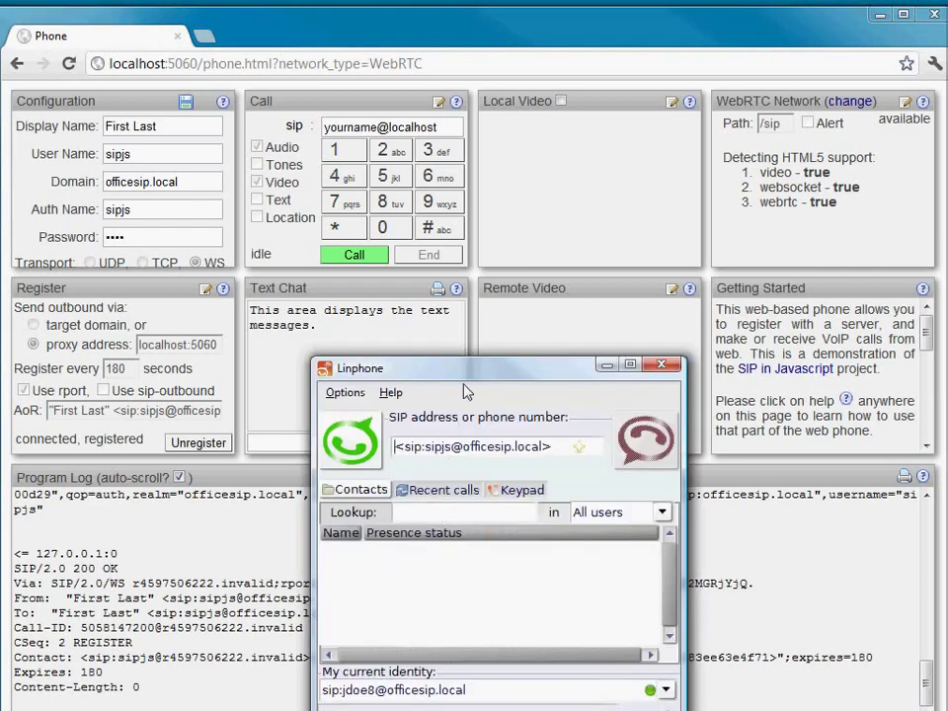
# Move the Linphone window aside and enter the Linphone account's SIP address as the web phone's call target
pyautogui.moveTo(477, 378); pyautogui.dragTo(630, 364)
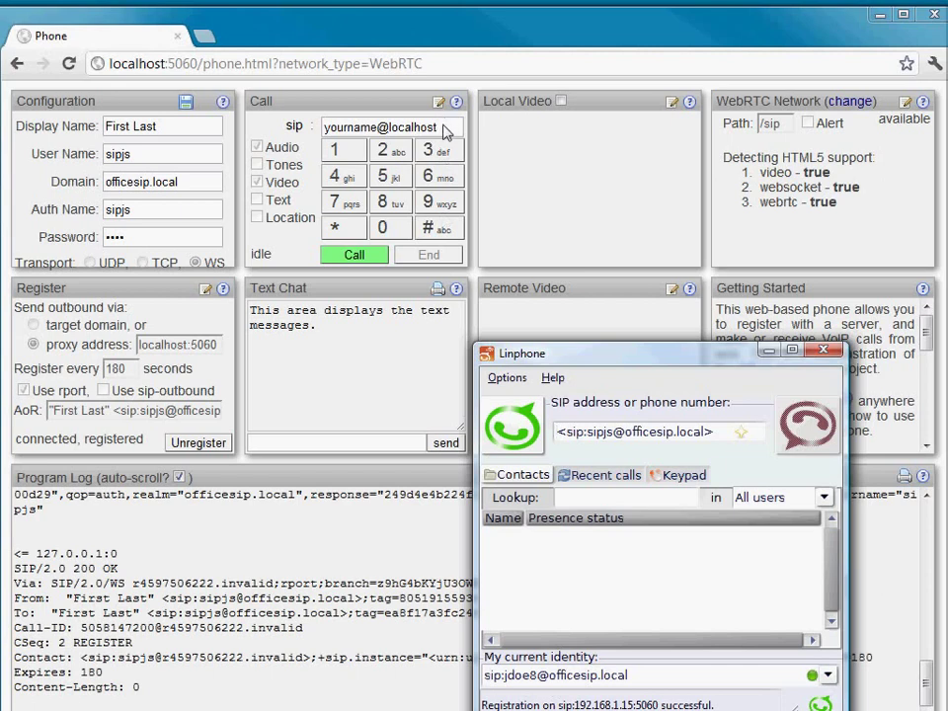
pyautogui.moveTo(447, 129); pyautogui.dragTo(302, 139)
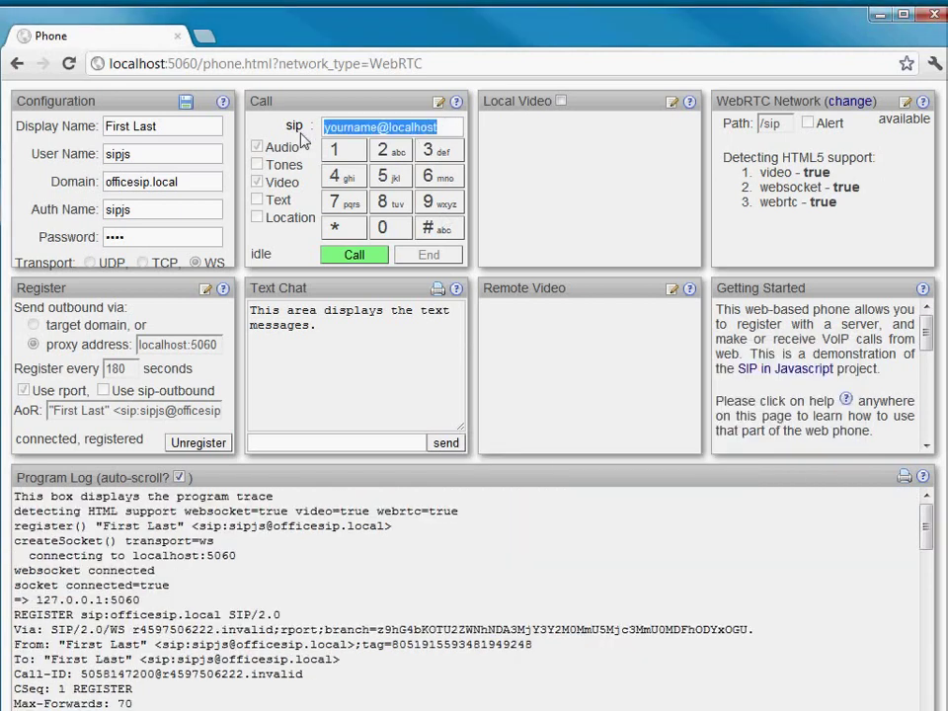
pyautogui.write('jd')
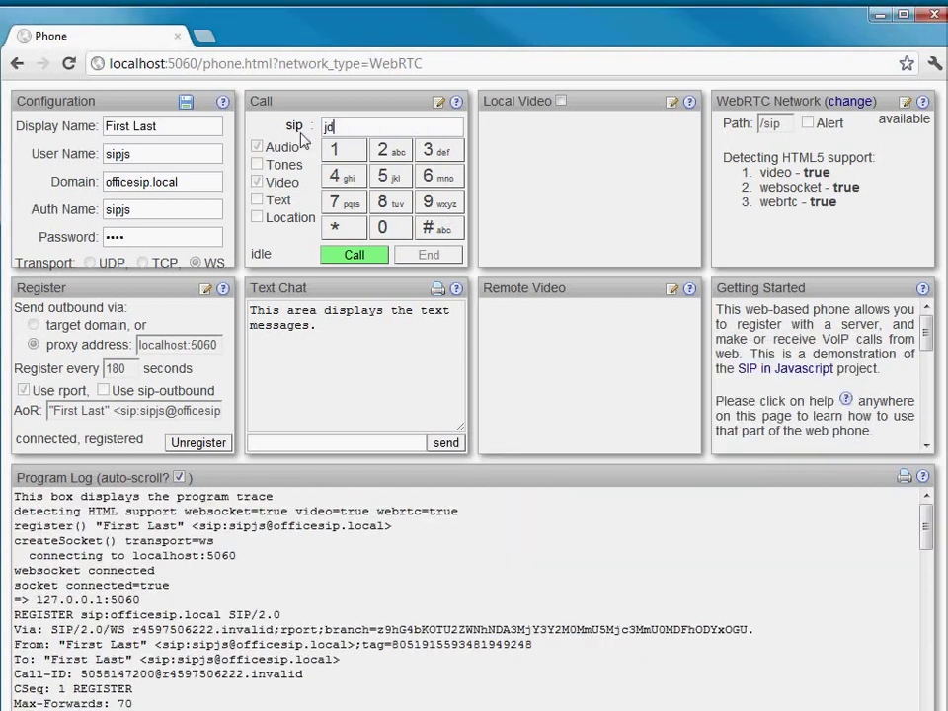
pyautogui.write('oe8@officesip')
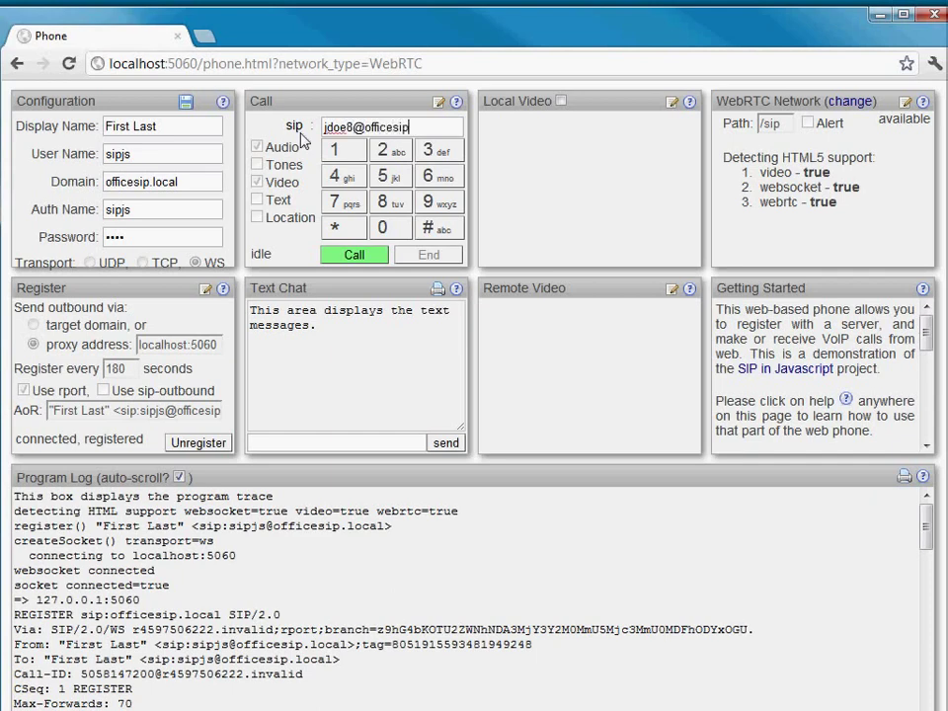
pyautogui.write('.loca')
# Send the text chat message "test message" from the web phone
pyautogui.click(287, 444)
pyautogui.write('test message')
pyautogui.press('Return')
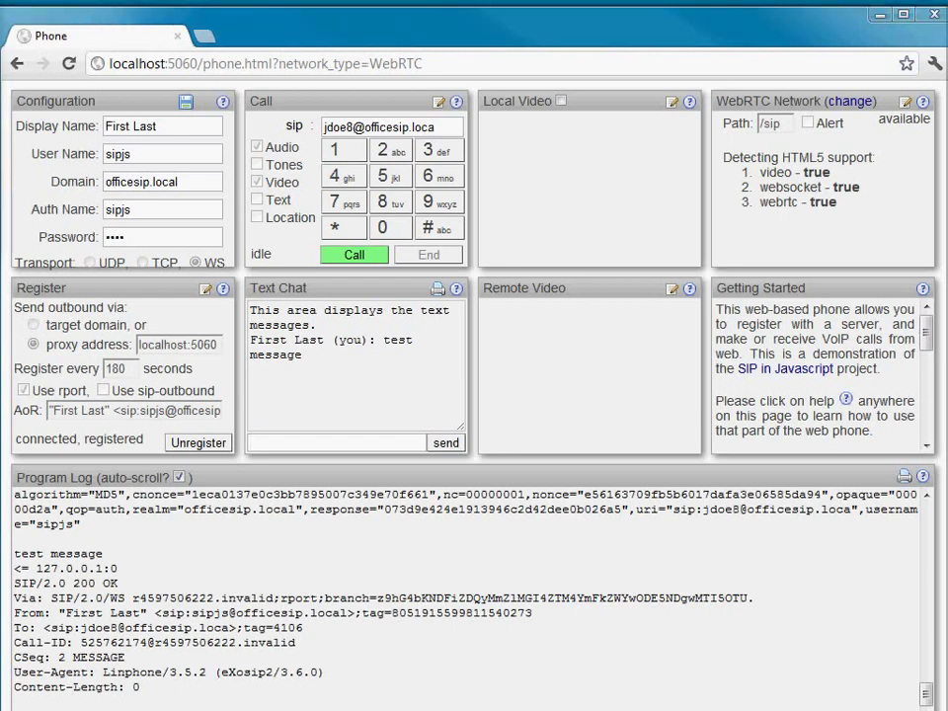
# Reply with "response" from the Linphone chat window and check for the reply in the web phone's text chat
pyautogui.moveTo(586, 381); pyautogui.dragTo(655, 422)
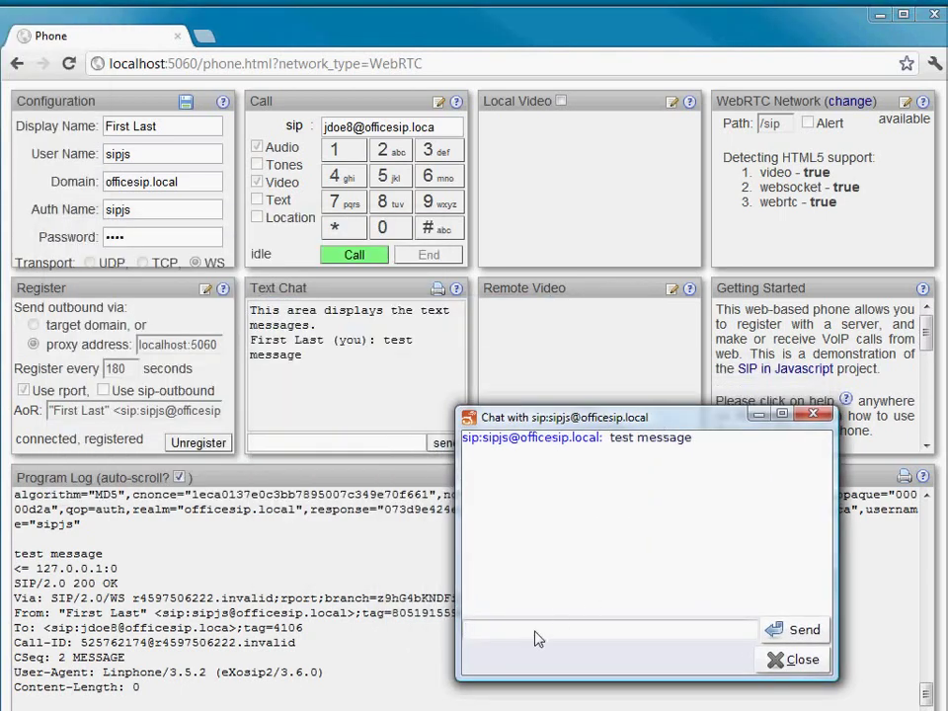
pyautogui.write('response')
pyautogui.press('Return')
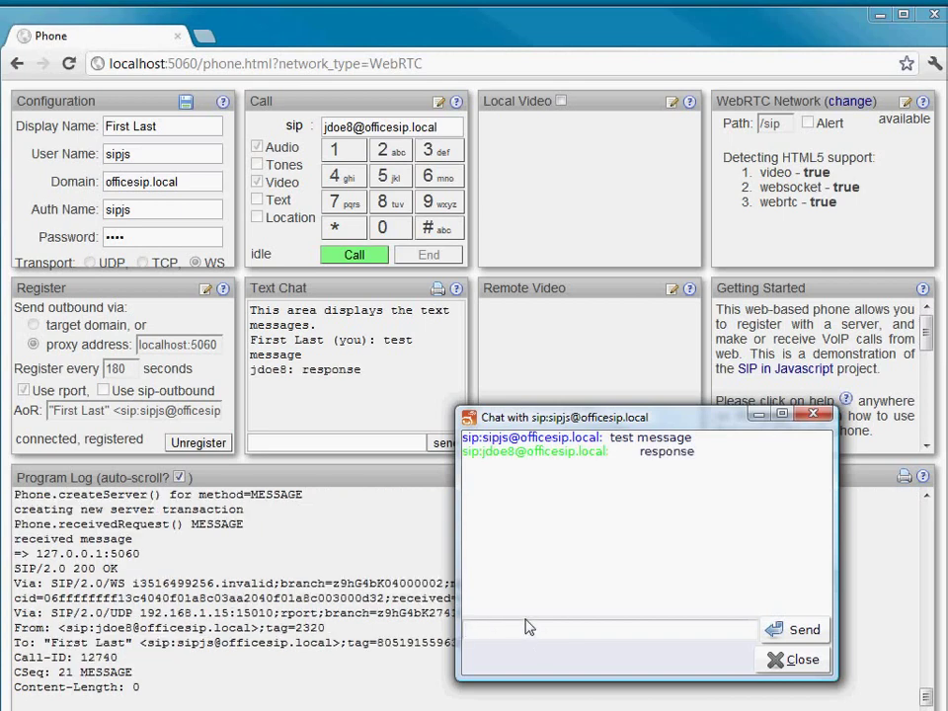
pyautogui.click(367, 376)
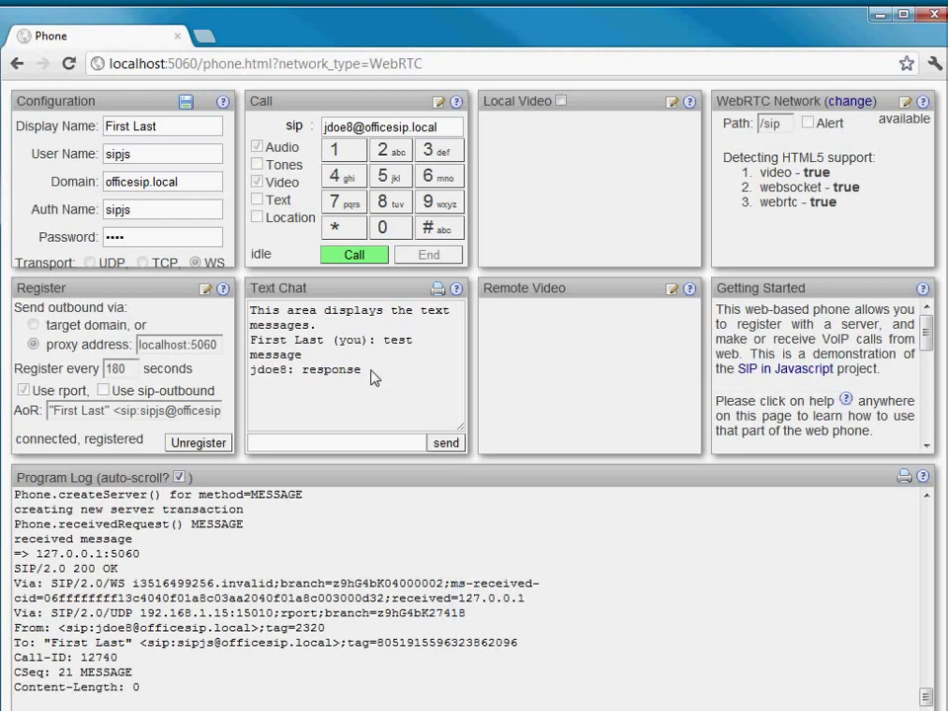
pyautogui.moveTo(373, 378); pyautogui.dragTo(256, 382)
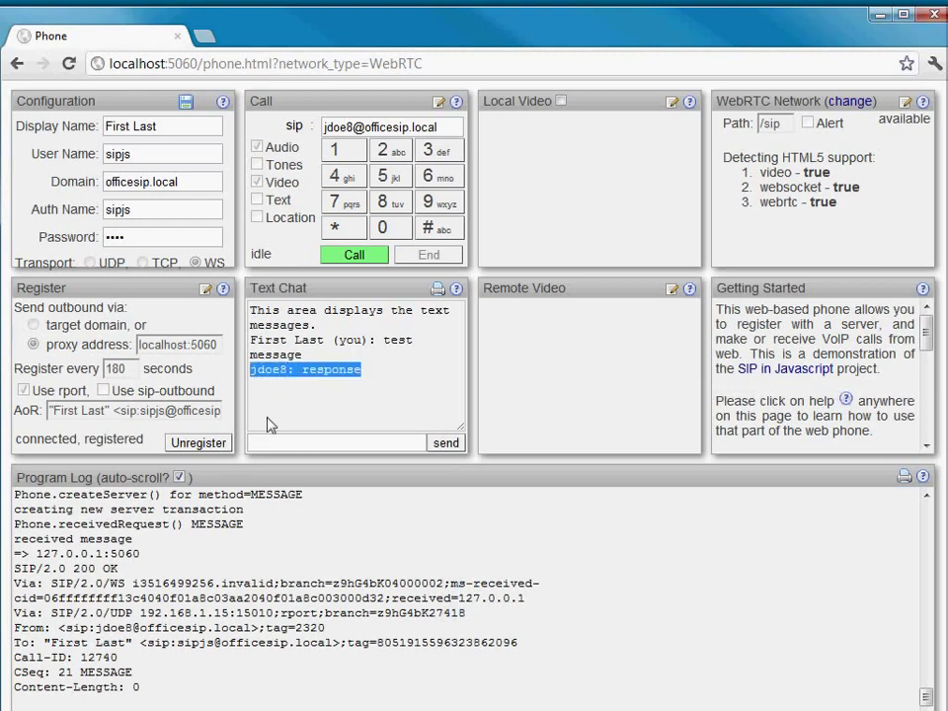
# Send "1111111" from the web phone's text chat, followed by an empty message
pyautogui.click(306, 451)
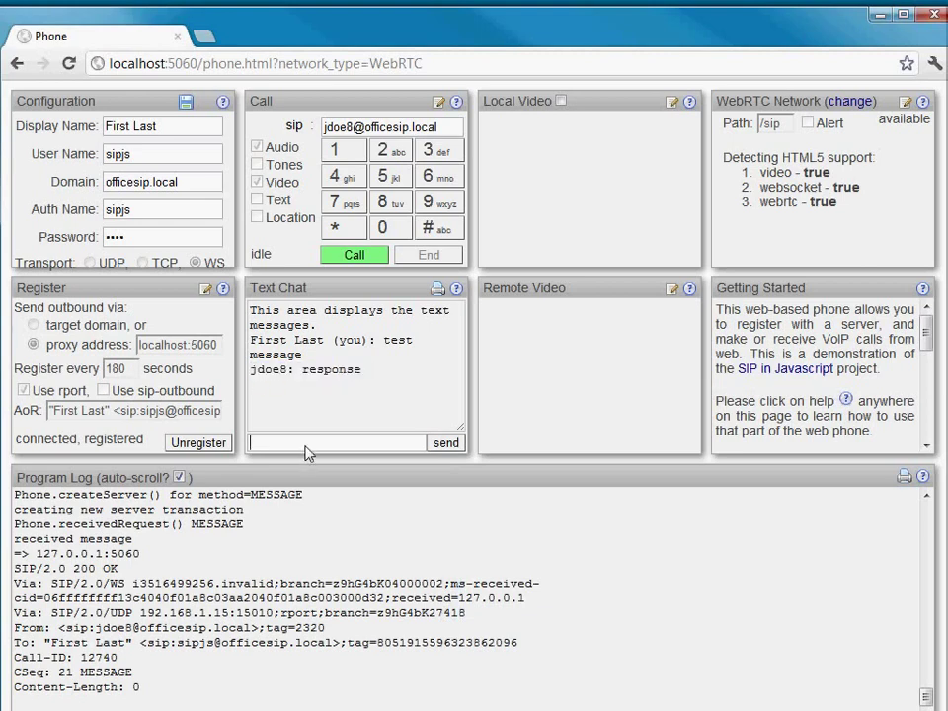
pyautogui.write('1111111')
pyautogui.click(445, 443)
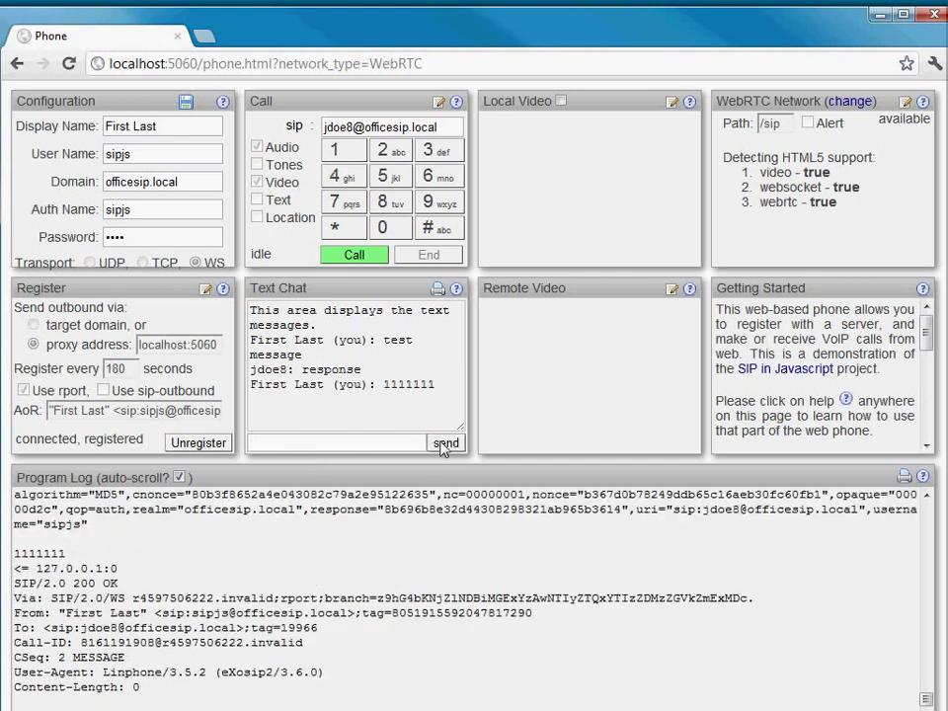
pyautogui.click(446, 443)
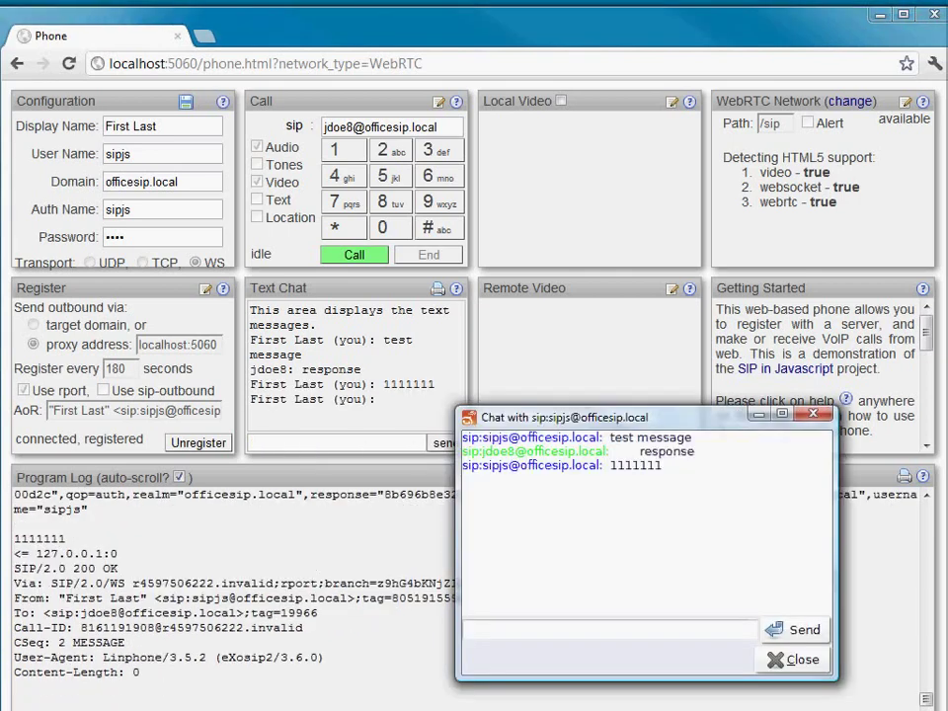
# Shorten the browser window to uncover the Linphone chat and send "222" from Linphone
pyautogui.moveTo(709, 707); pyautogui.dragTo(709, 441)
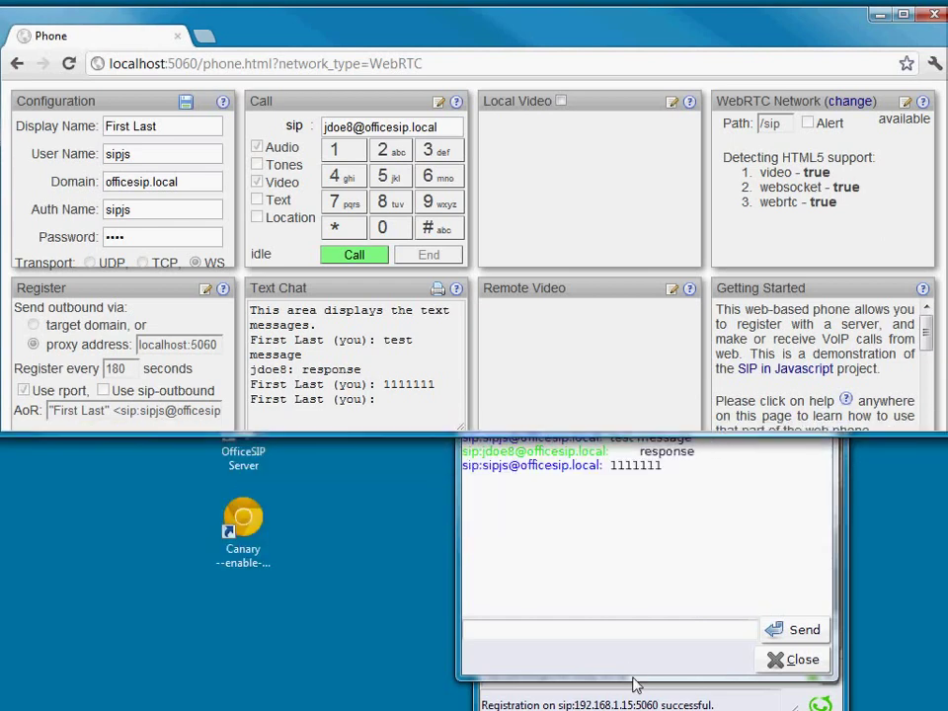
pyautogui.click(637, 632)
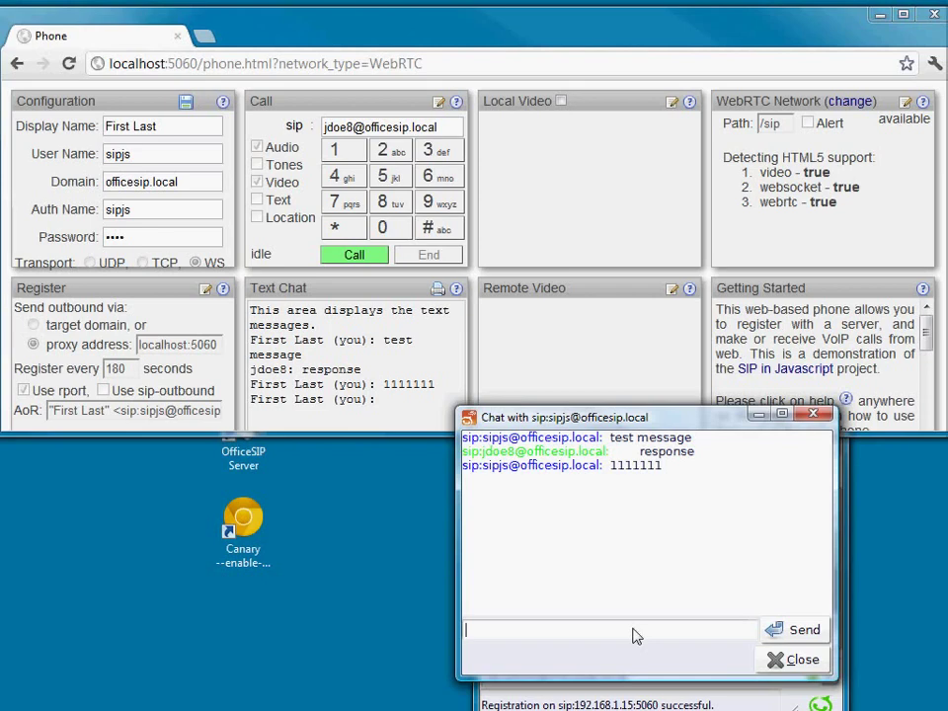
pyautogui.write('222')
pyautogui.press('Return')
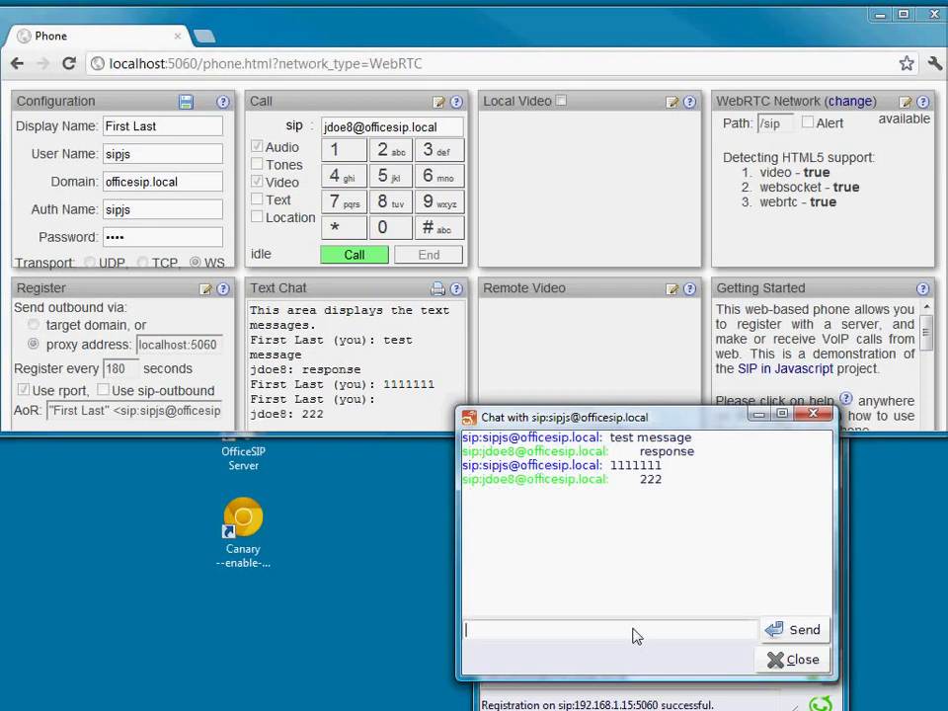
# Move the Linphone chat window below the browser and send "3333" from it
pyautogui.moveTo(613, 418); pyautogui.dragTo(613, 462)
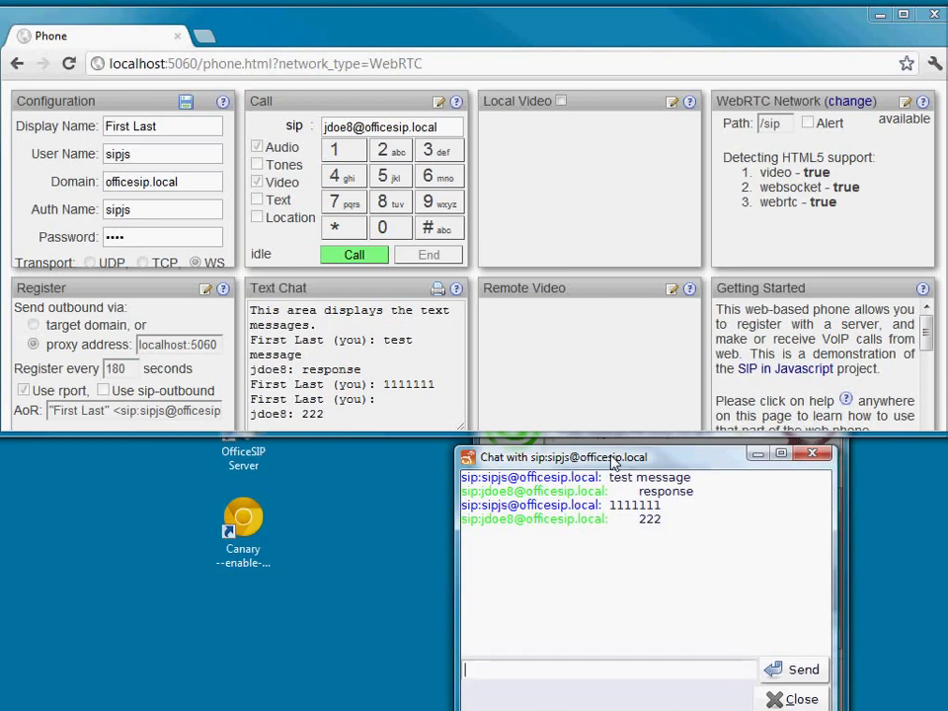
pyautogui.write('3333')
pyautogui.press('Return')
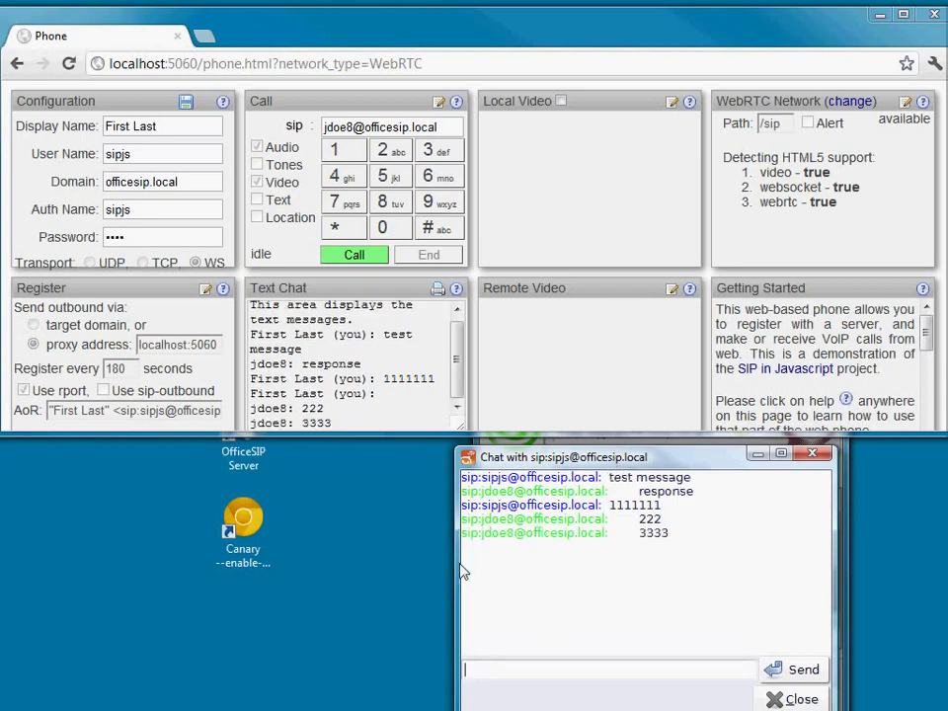
# Extend the browser window to uncover the chat entry field and send "55555" from the web phone
pyautogui.moveTo(444, 449); pyautogui.dragTo(434, 471)
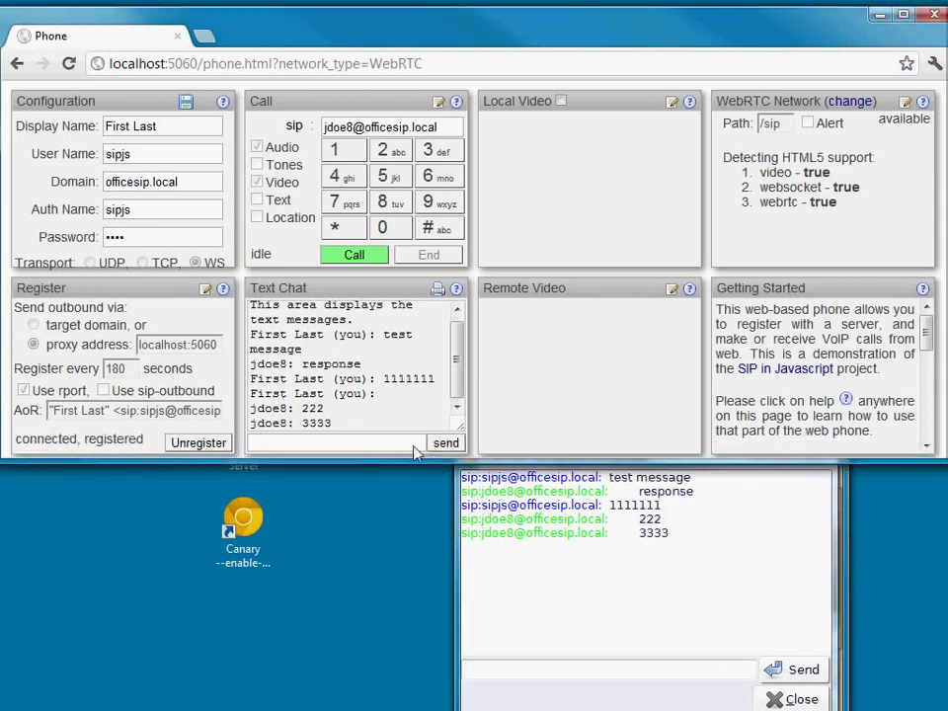
pyautogui.click(403, 444)
pyautogui.write('55555')
pyautogui.press('Return')
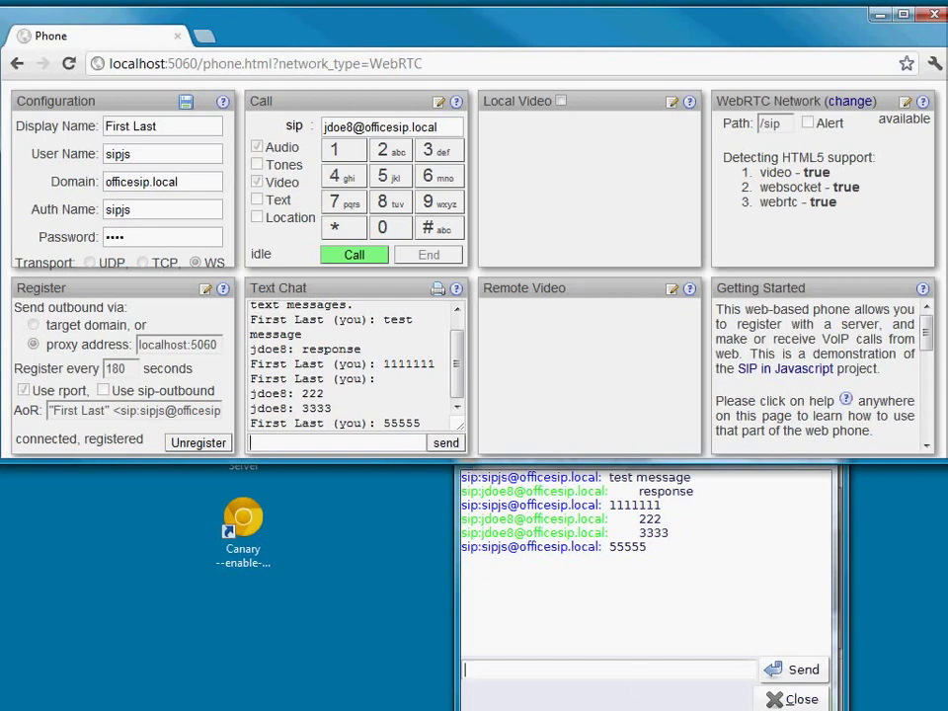
# Close the Linphone chat window, then bring Linphone's main window forward and move it clear of the Remote Video area
pyautogui.click(637, 708)
pyautogui.click(799, 699)
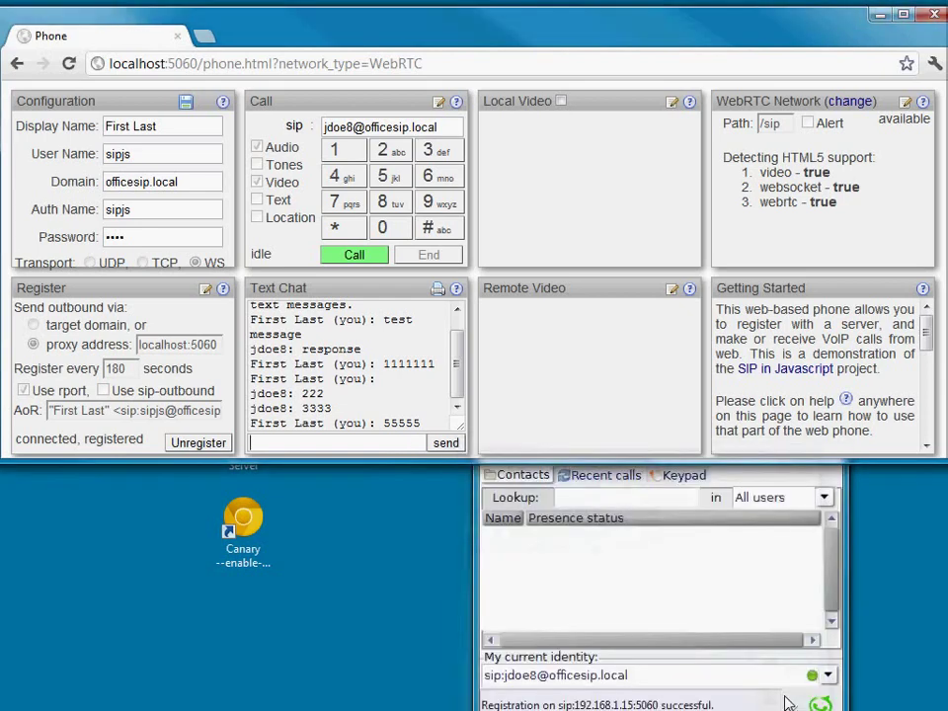
pyautogui.click(753, 482)
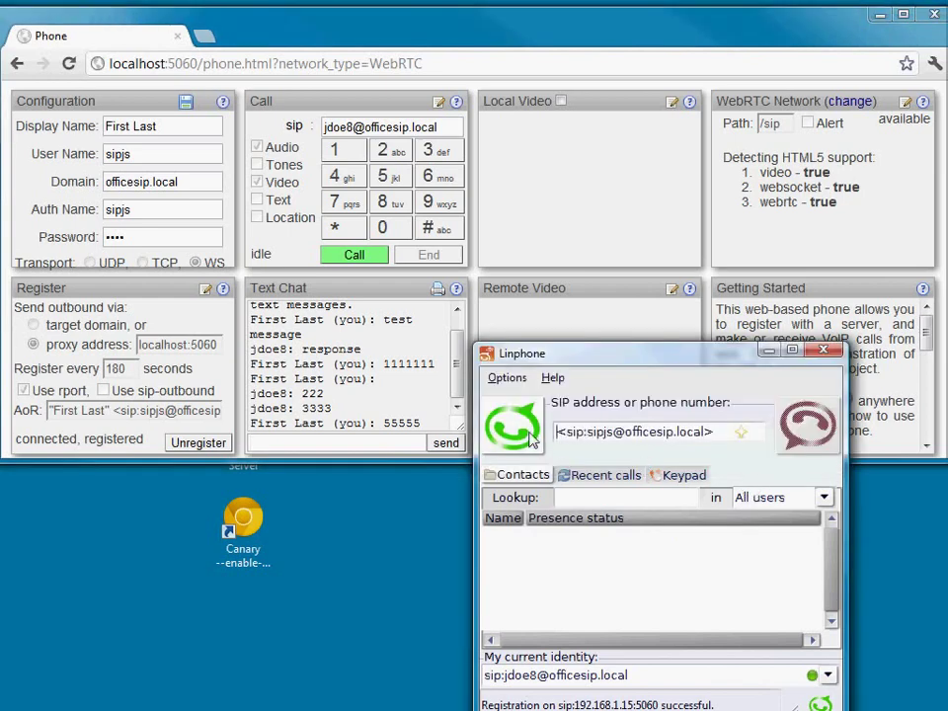
pyautogui.moveTo(543, 358); pyautogui.dragTo(305, 386)
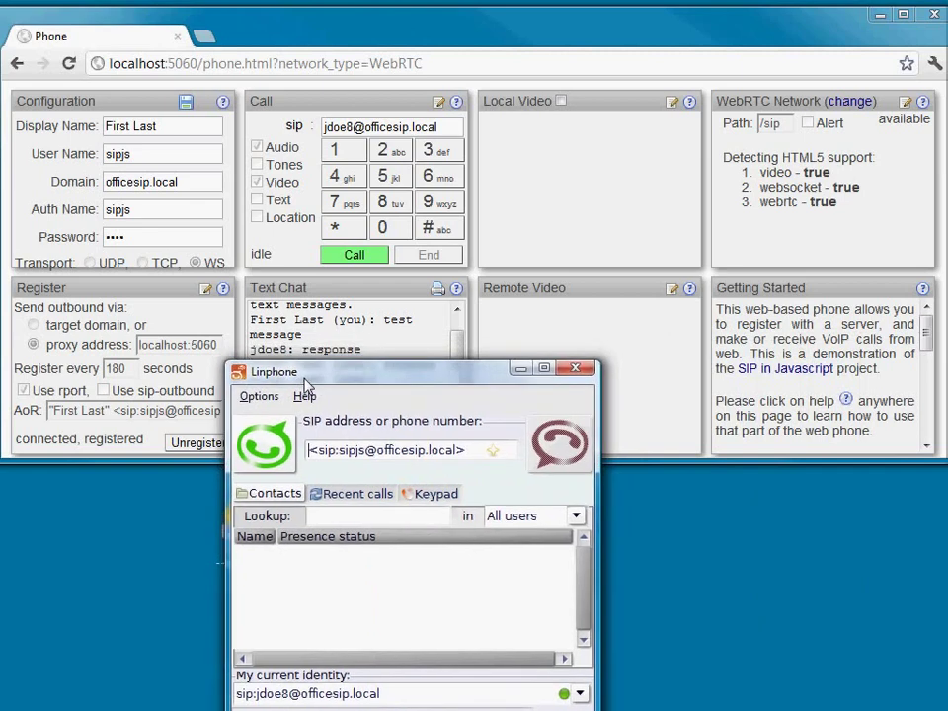
# Call the sipjs account from Linphone and accept the incoming call in the web phone with camera and microphone access allowed
pyautogui.click(267, 450)
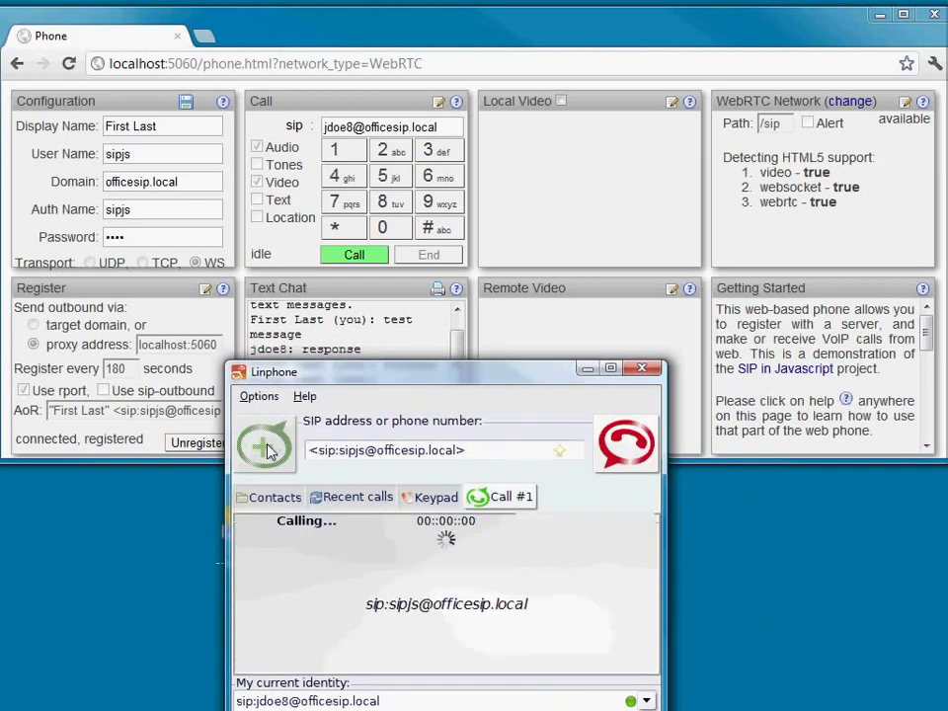
pyautogui.click(308, 257)
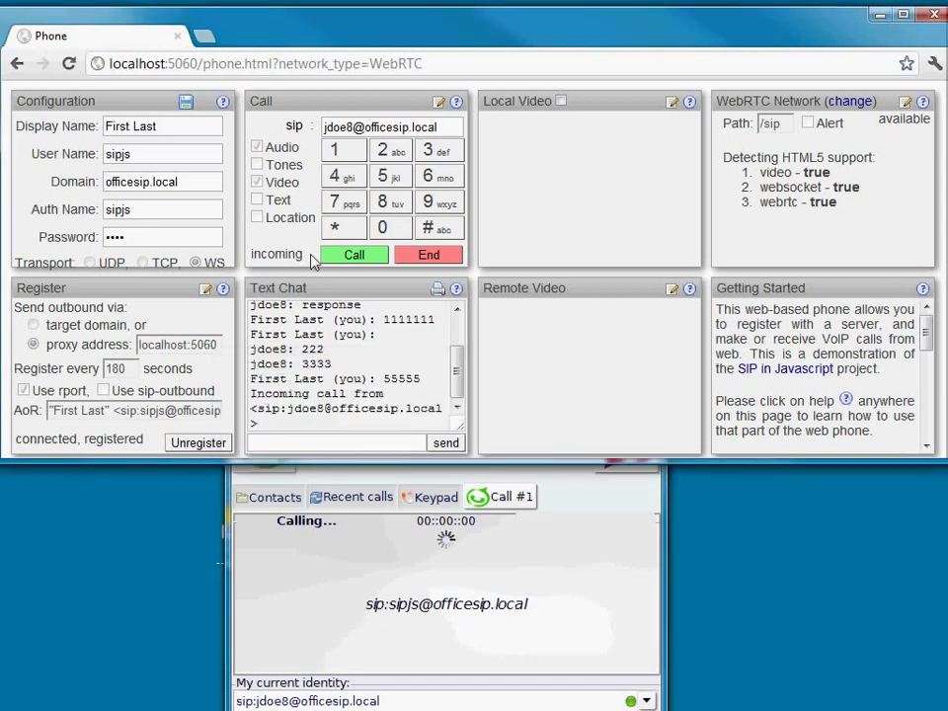
pyautogui.moveTo(292, 217); pyautogui.dragTo(259, 264)
pyautogui.click(258, 264)
pyautogui.click(353, 256)
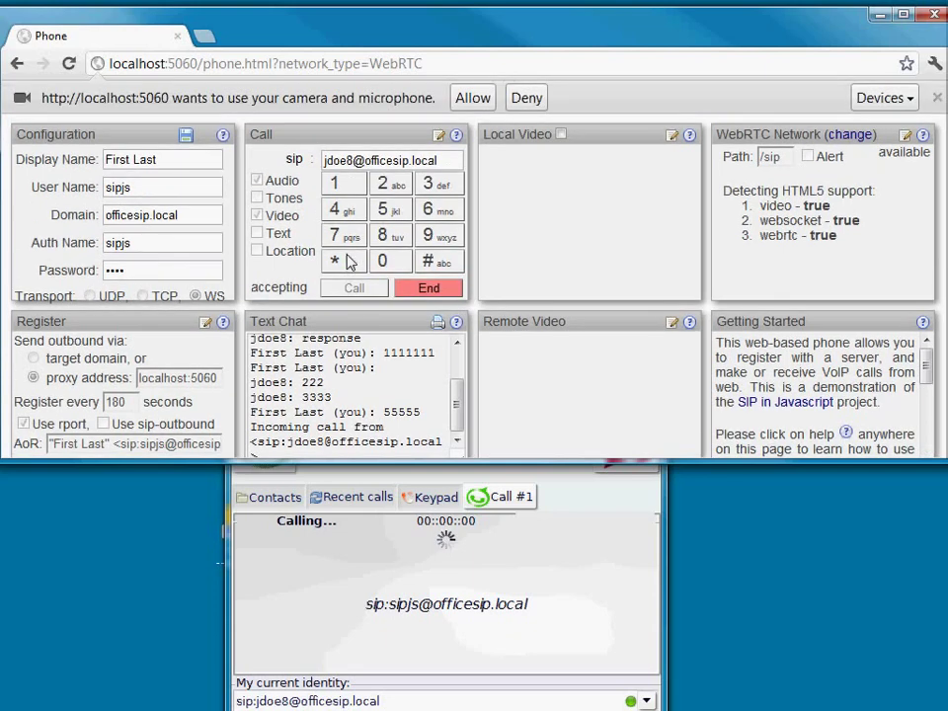
pyautogui.click(473, 101)
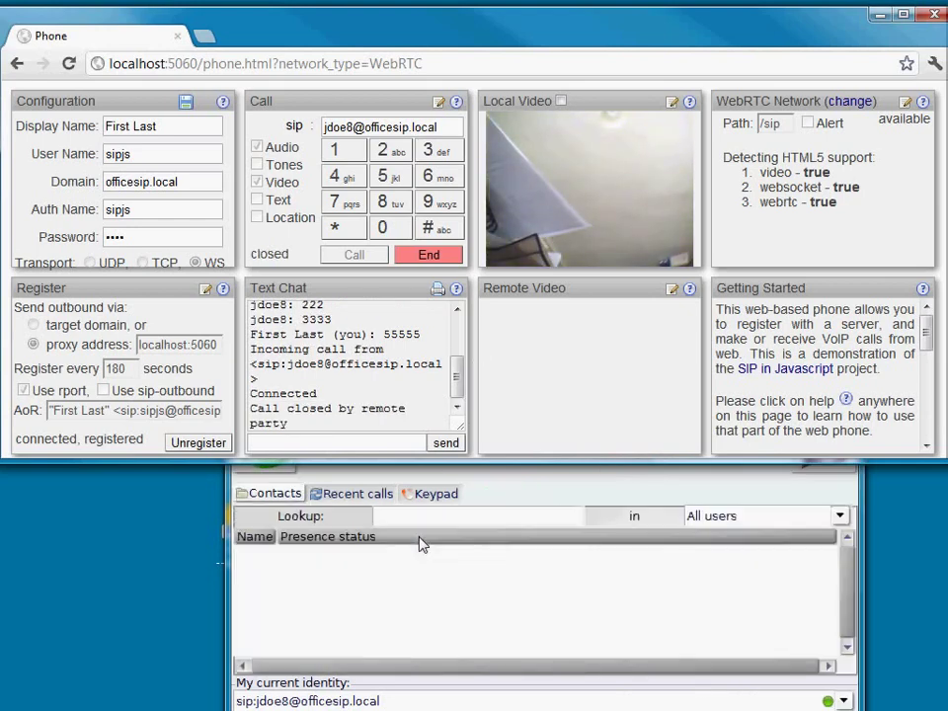
# Close the Linphone window, extend the browser window to uncover the Program Log, and end the closed call in the web phone
pyautogui.click(528, 491)
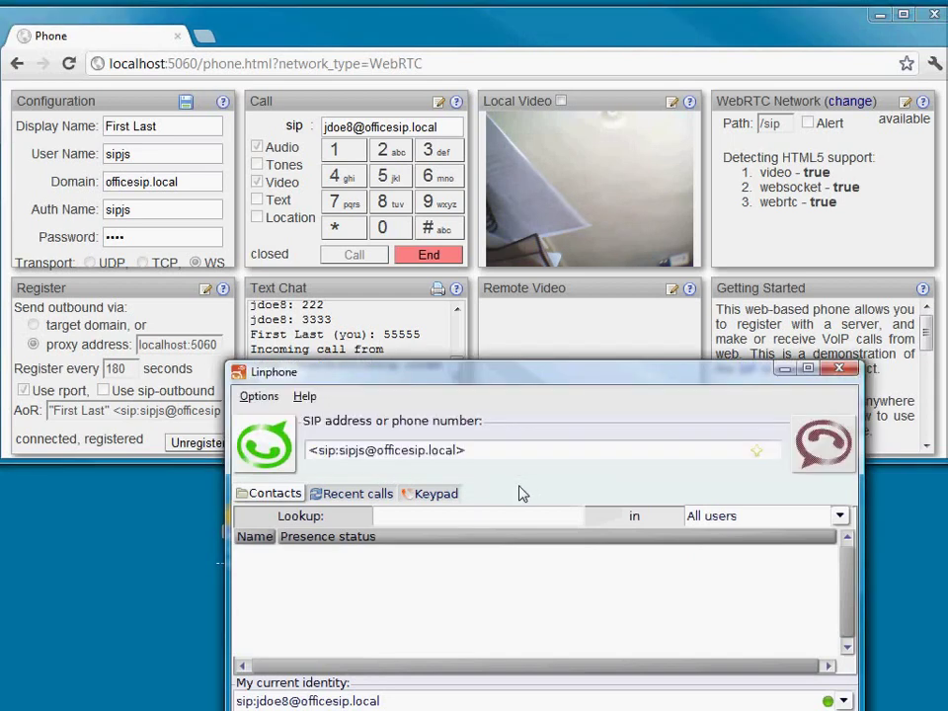
pyautogui.click(837, 370)
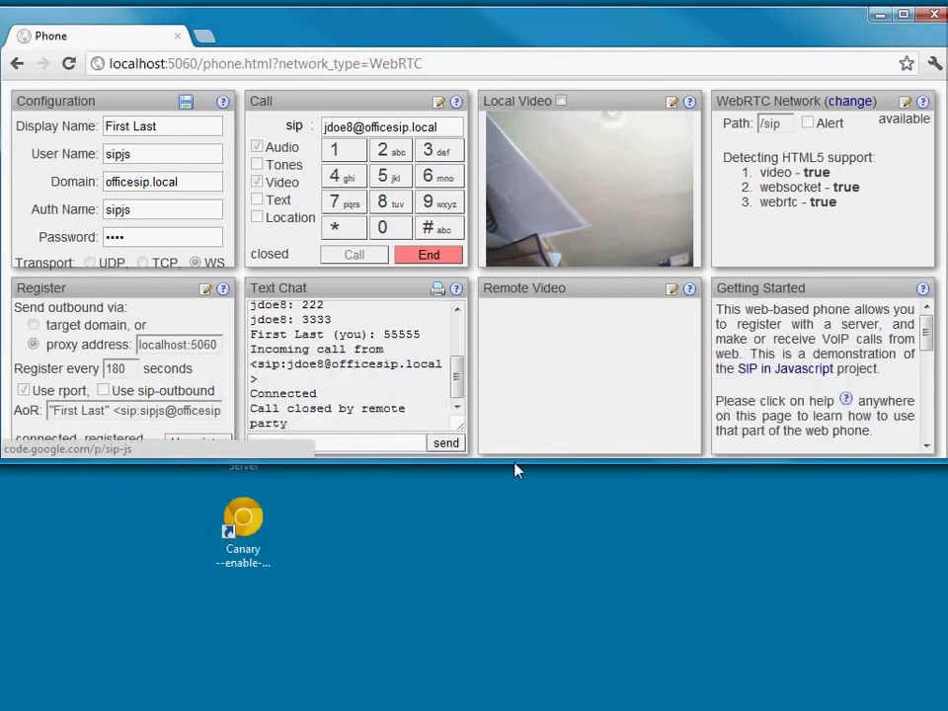
pyautogui.moveTo(514, 462); pyautogui.dragTo(512, 696)
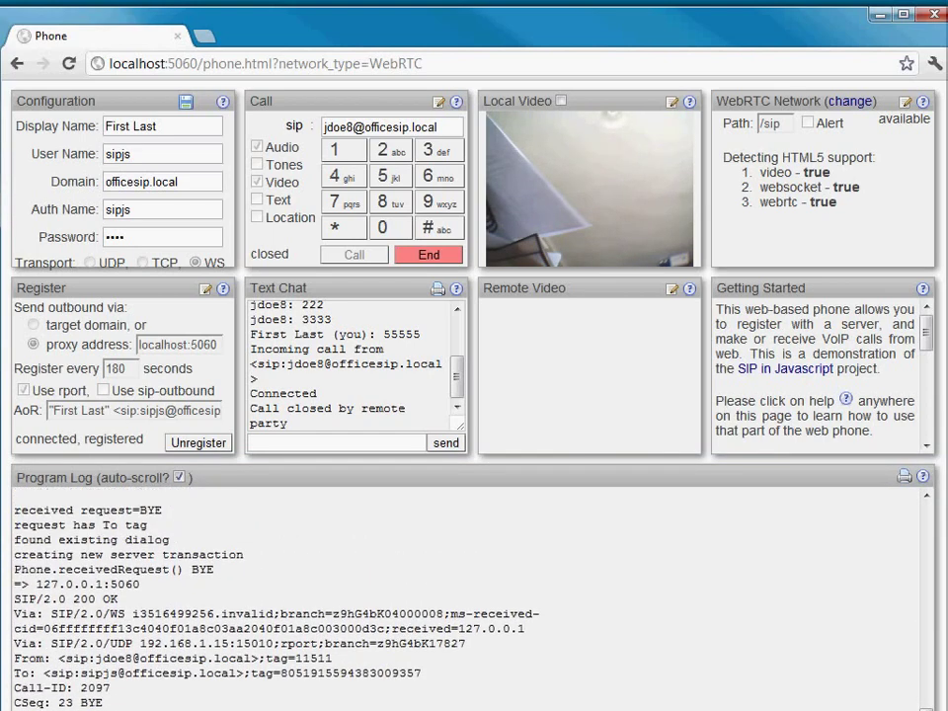
pyautogui.click(428, 255)
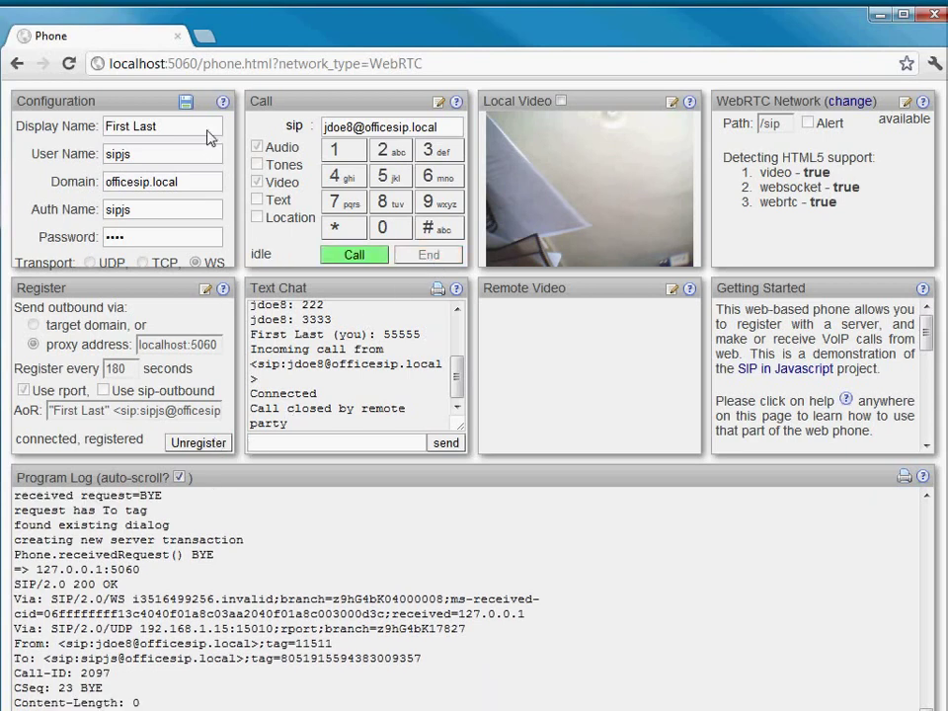
# Open a second instance of the localhost:5060 web phone in a new browser tab
pyautogui.click(202, 37)
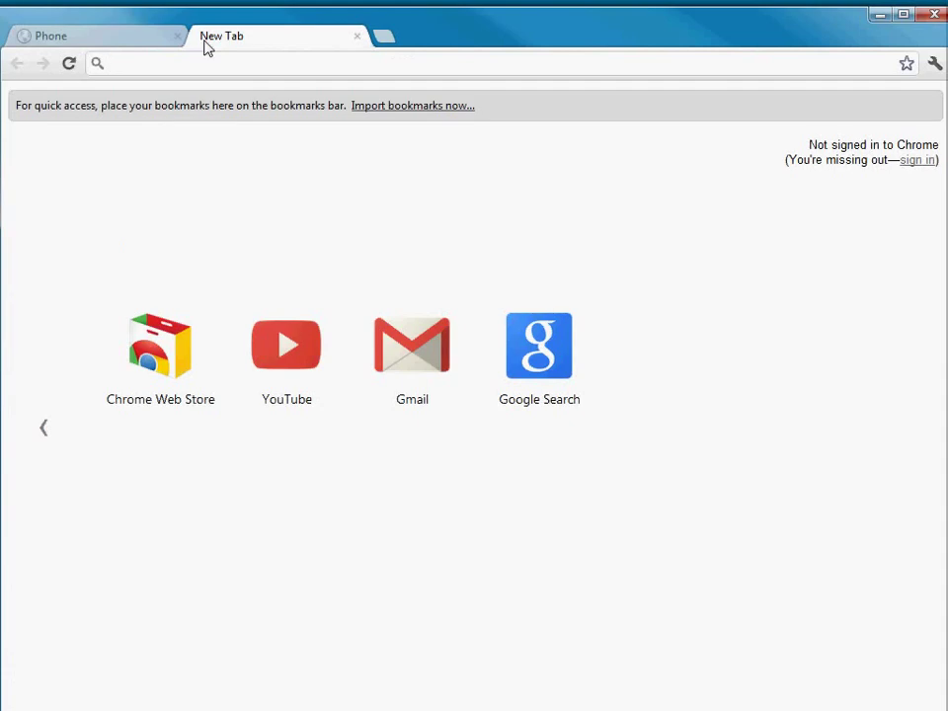
pyautogui.write('lo')
pyautogui.press('Return')
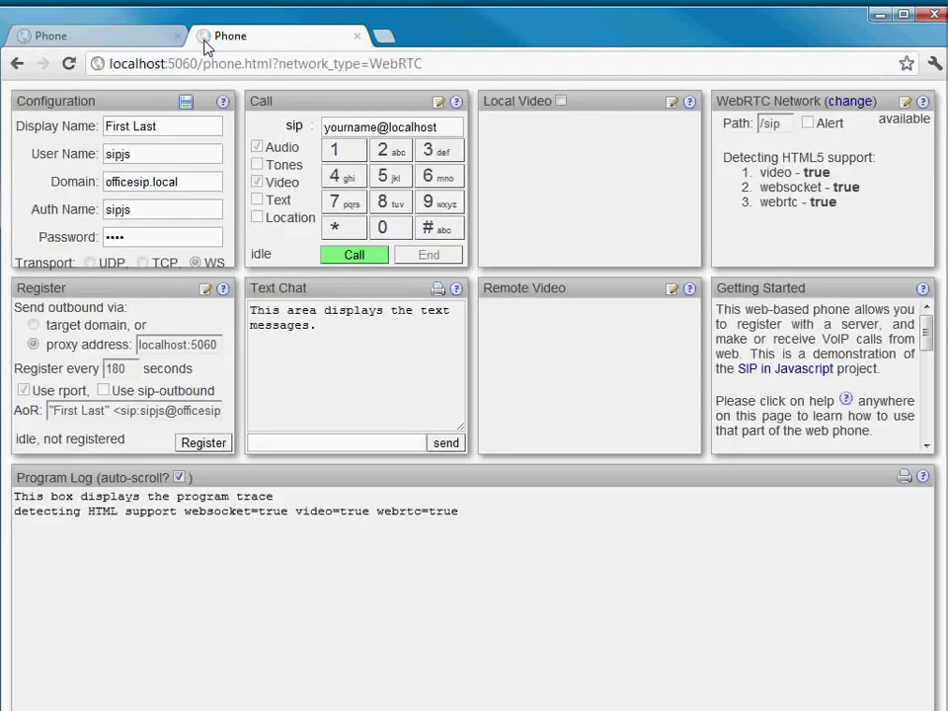
# Set both the User Name and Auth Name of the second web phone to sipjs2 and register it
pyautogui.click(140, 158)
pyautogui.write('2')
pyautogui.click(136, 212)
pyautogui.write('2')
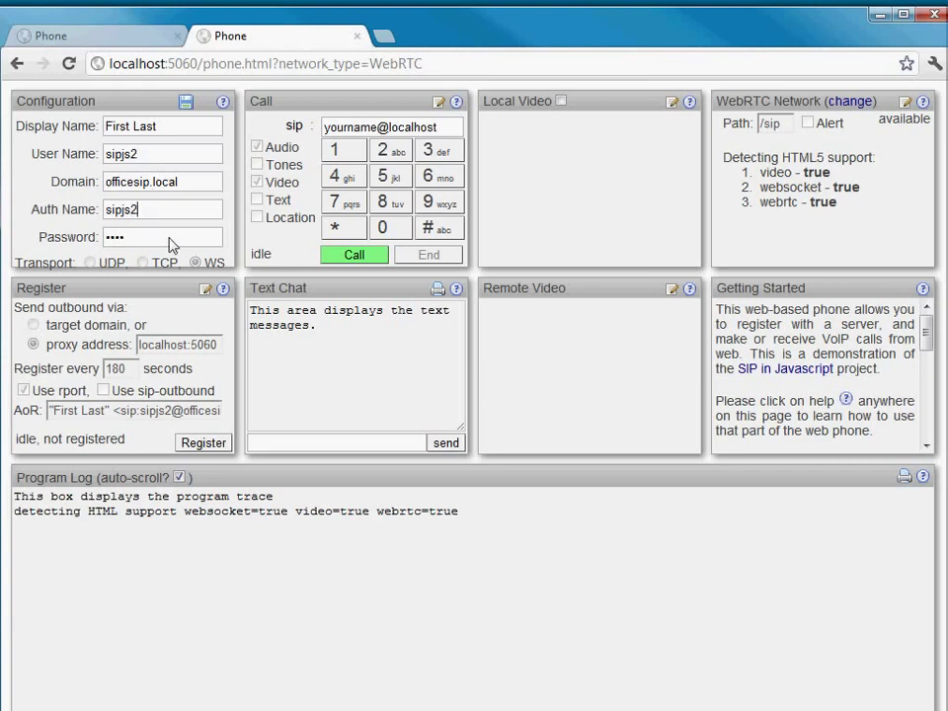
pyautogui.click(208, 445)
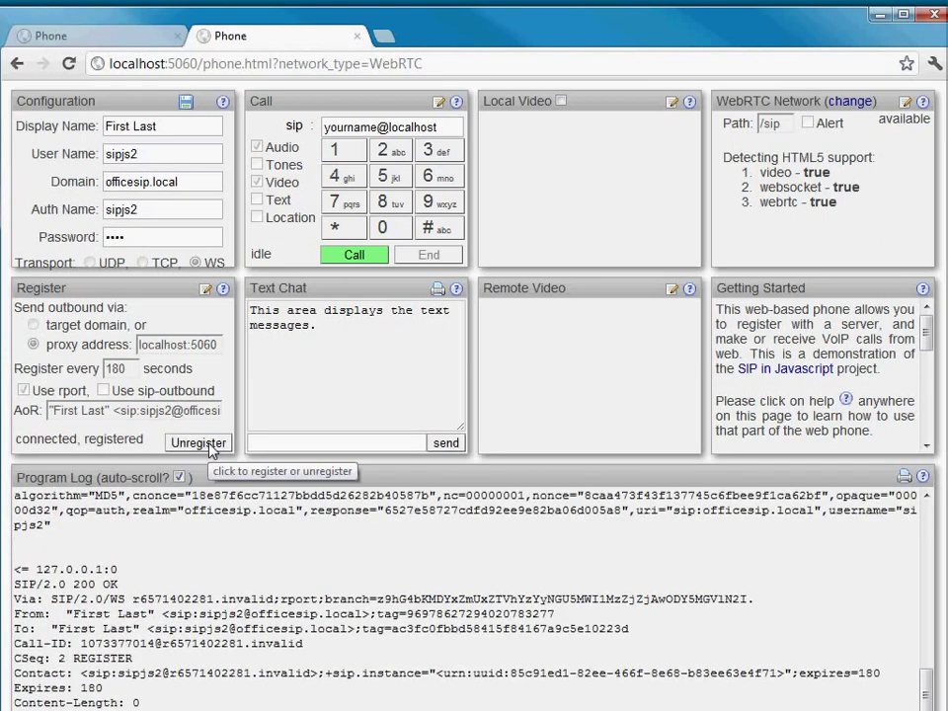
# Try to call sipjs2 on the officesip.local domain from the first web phone and examine the last Program Log entry
pyautogui.click(138, 40)
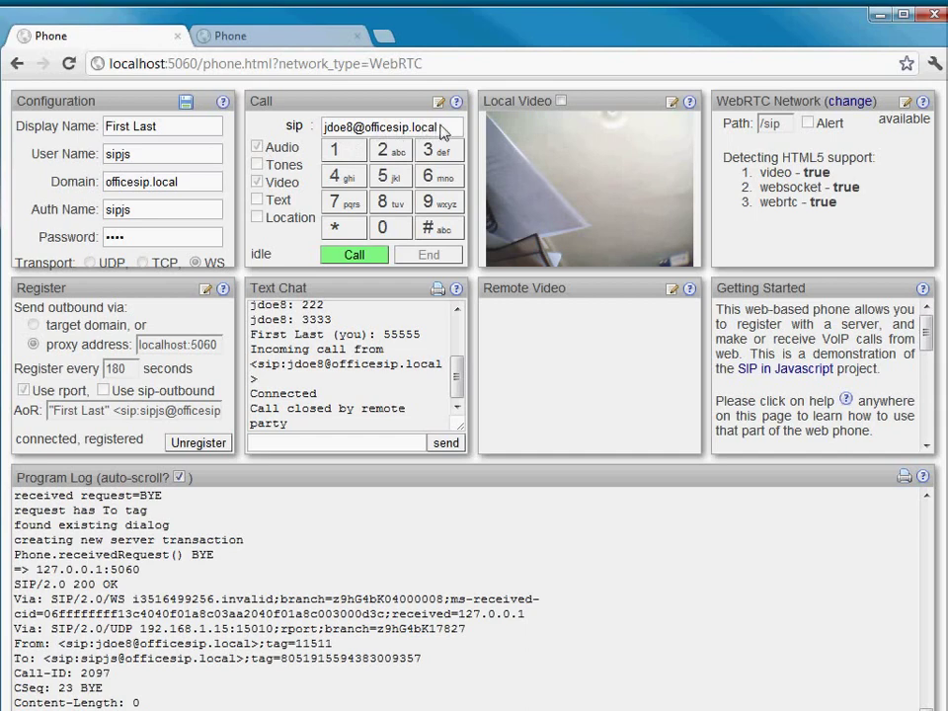
pyautogui.moveTo(442, 133); pyautogui.dragTo(269, 131)
pyautogui.write('js')
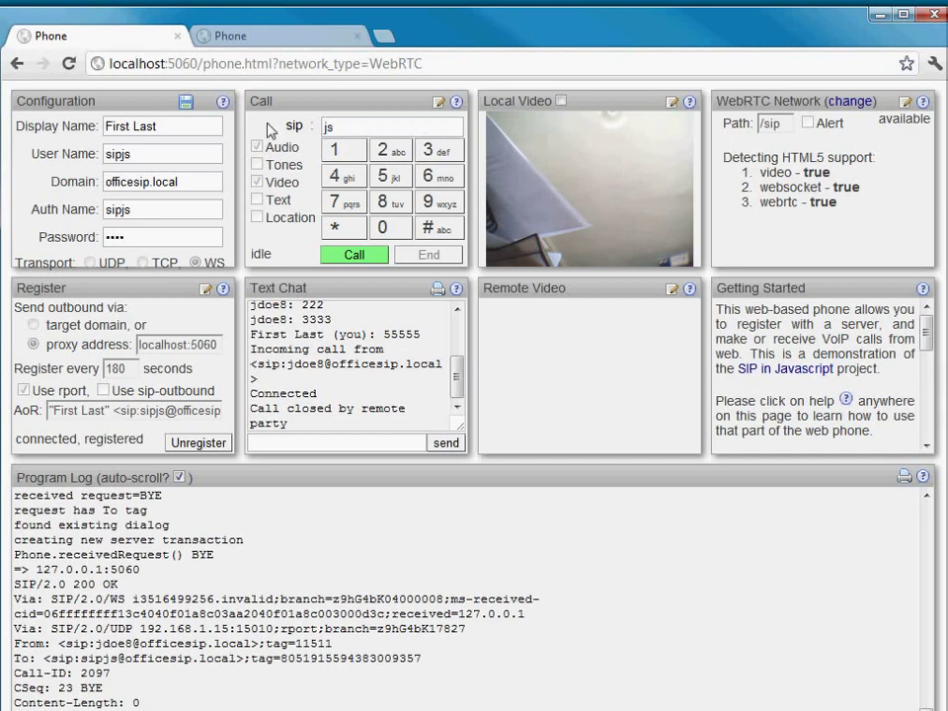
pyautogui.press('BackSpace')
pyautogui.press('BackSpace')
pyautogui.write('sipjs2@officesip')
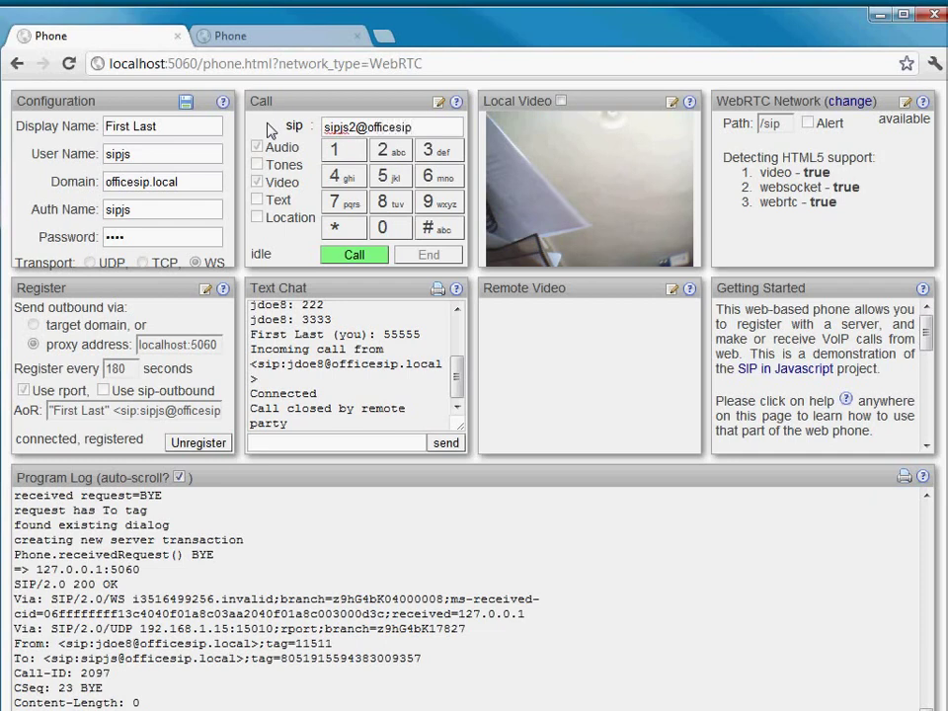
pyautogui.write('.local')
pyautogui.click(353, 259)
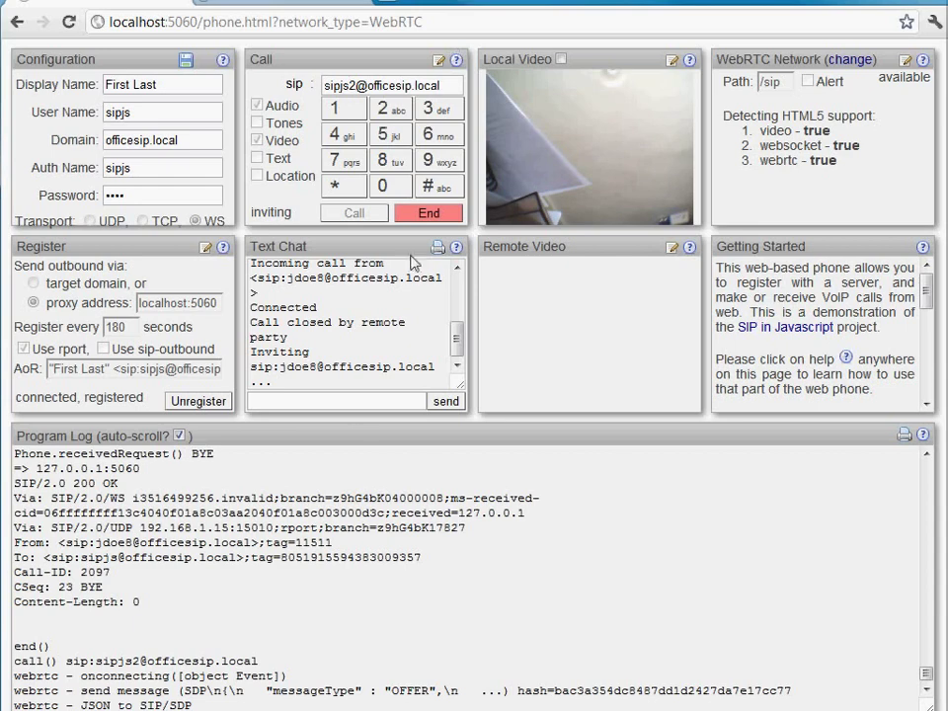
pyautogui.moveTo(207, 707); pyautogui.dragTo(14, 707)
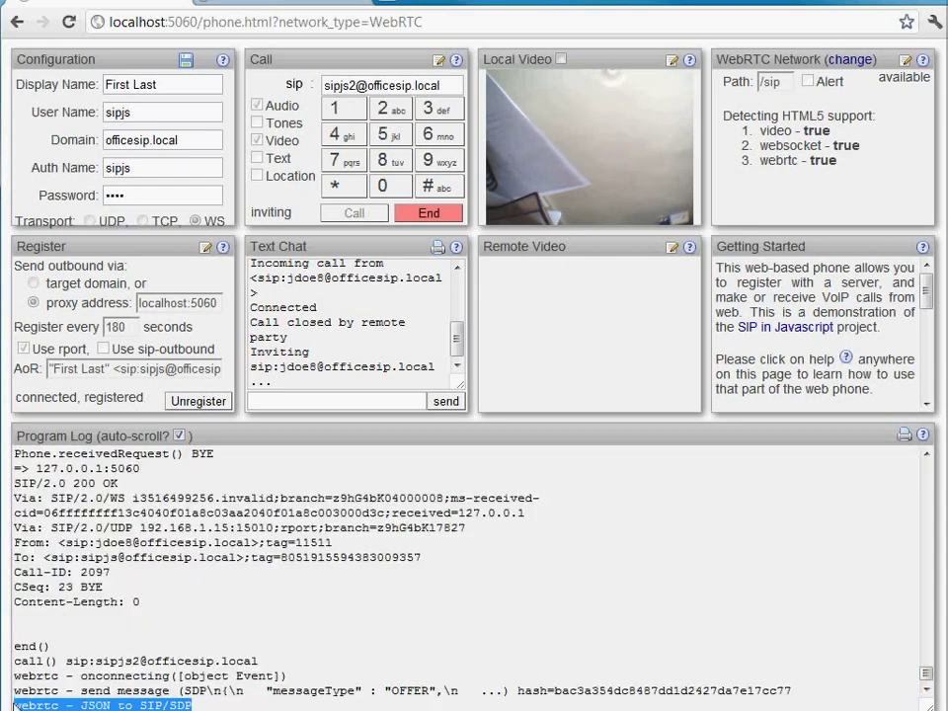
pyautogui.click(227, 707)
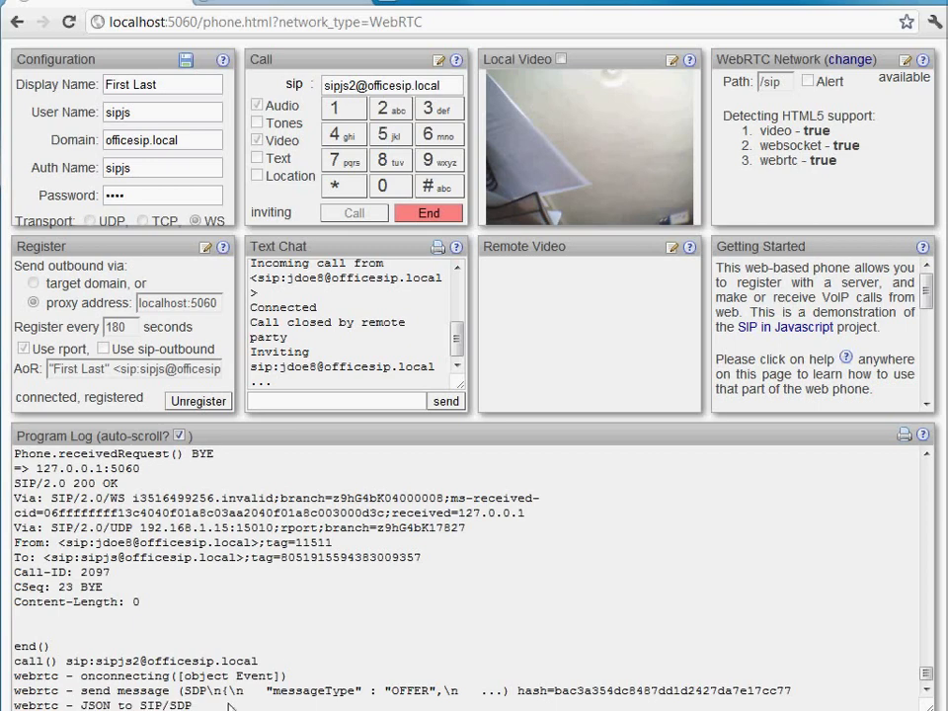
# End the pending call, then reload the first web phone and register sipjs again
pyautogui.click(422, 215)
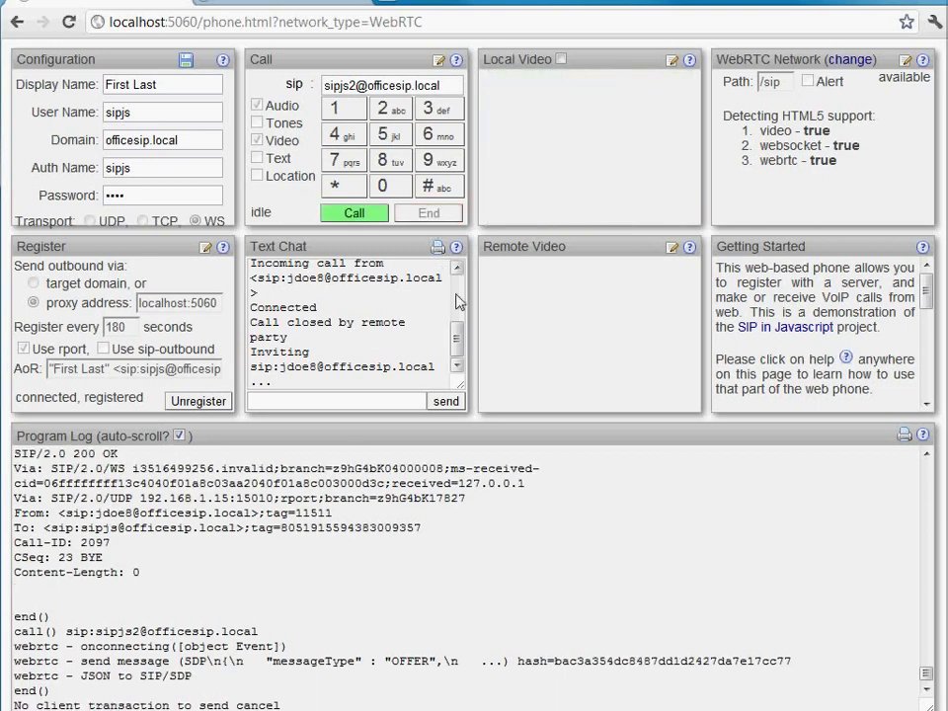
pyautogui.click(71, 24)
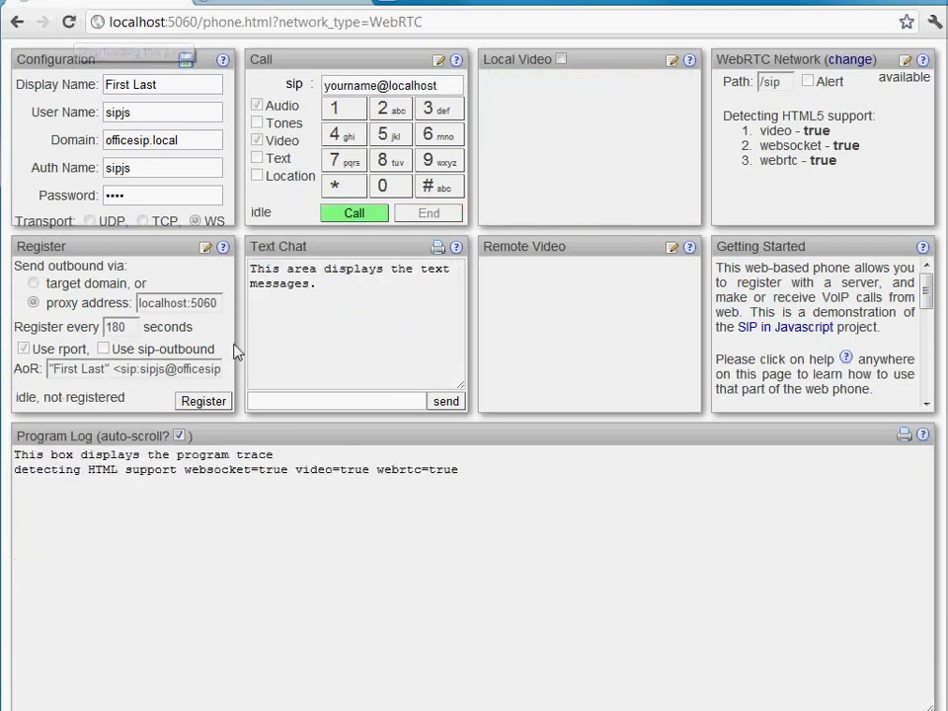
pyautogui.click(202, 400)
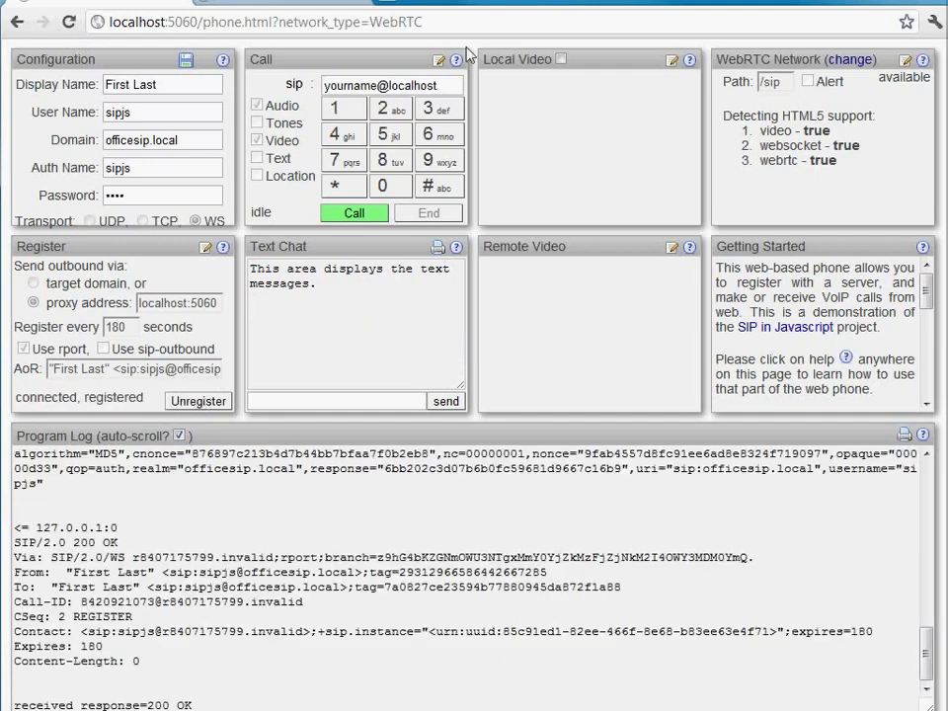
# Call sipjs2 on the officesip.local domain from the first web phone and allow camera and microphone access
pyautogui.moveTo(448, 90); pyautogui.dragTo(314, 89)
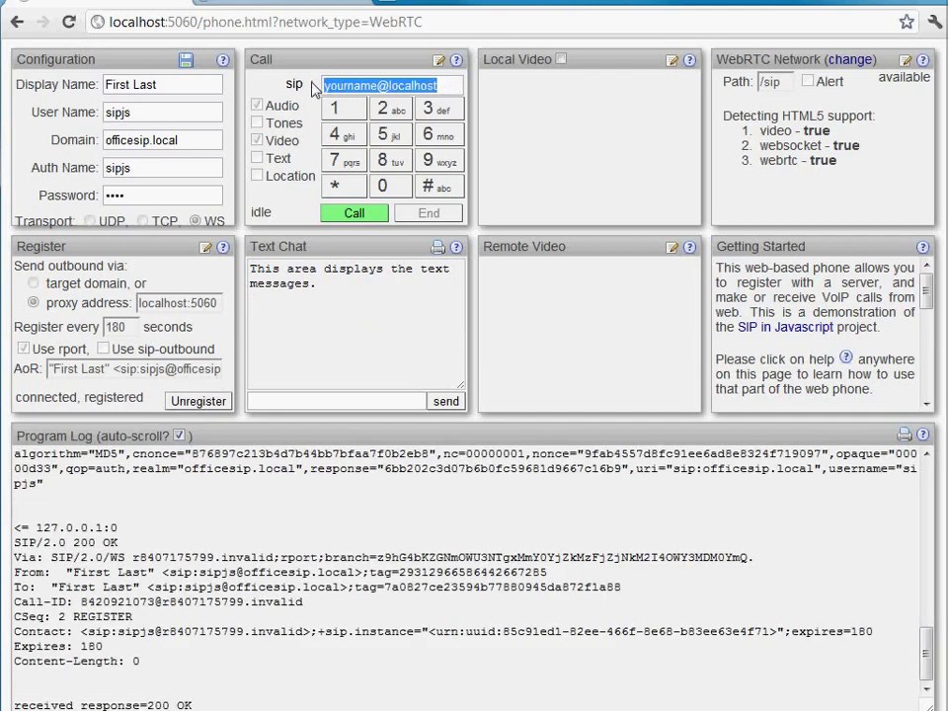
pyautogui.write('sipj')
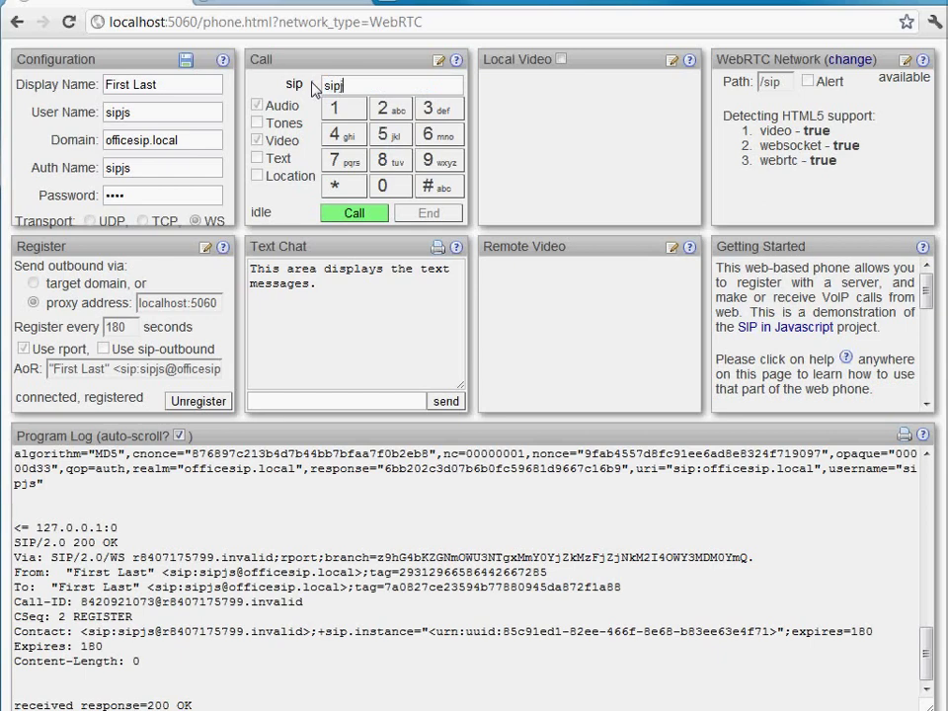
pyautogui.write('s2@officesi')
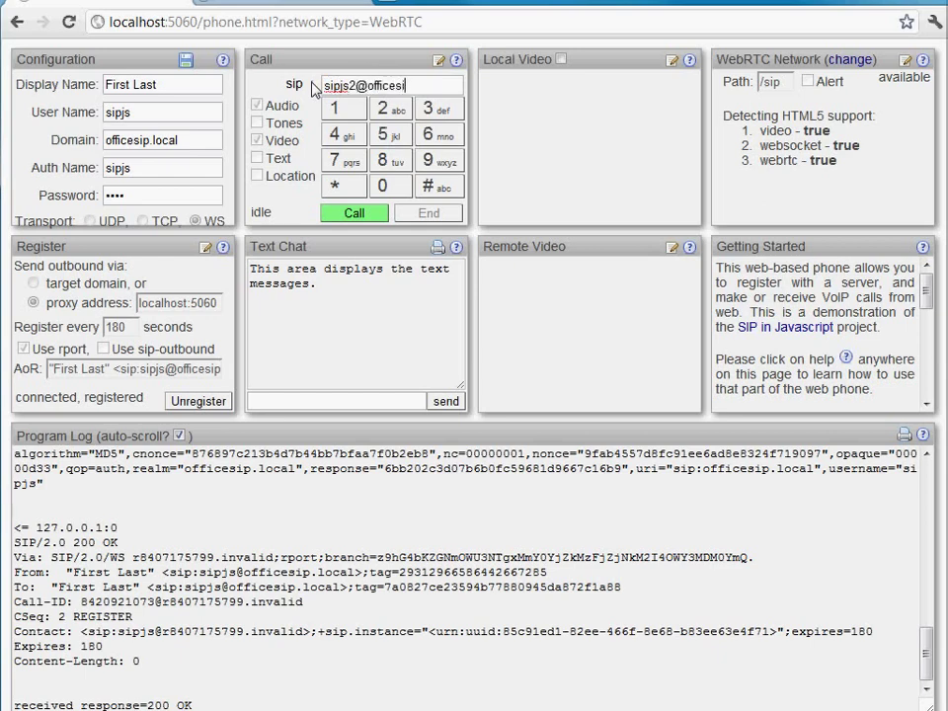
pyautogui.write('p.local')
pyautogui.click(354, 213)
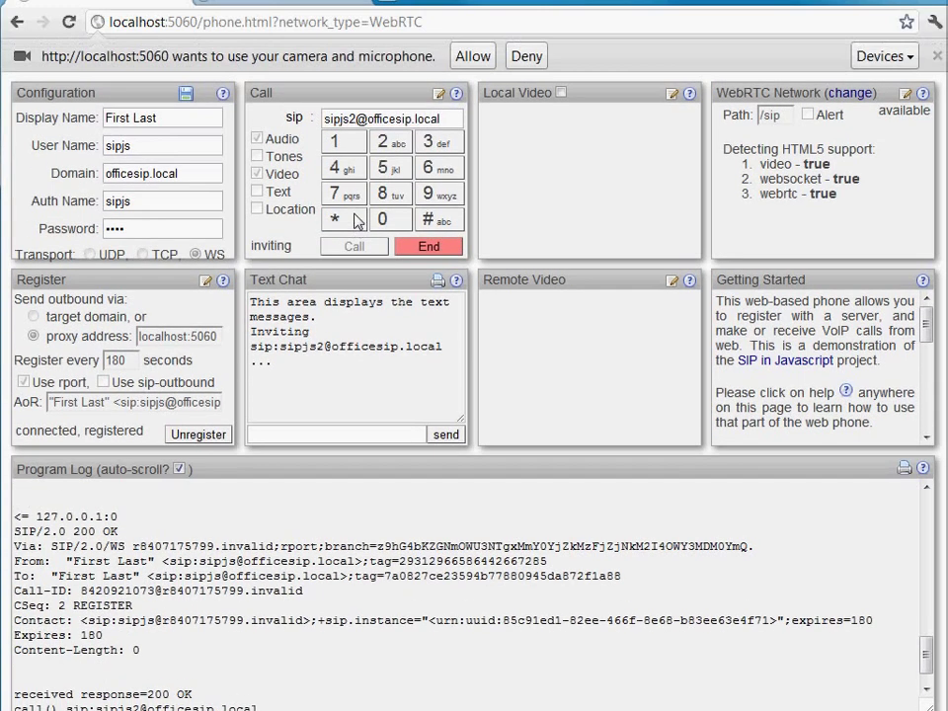
pyautogui.click(474, 57)
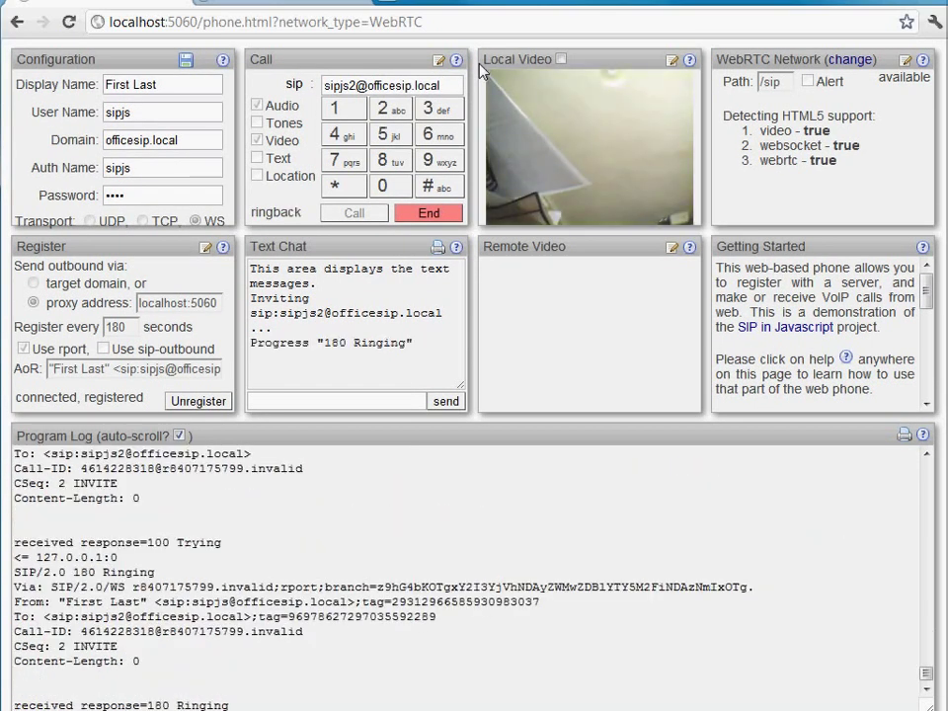
# Answer the incoming call in the second web phone with camera and microphone access allowed, and check the video in both phones
pyautogui.click(271, 2)
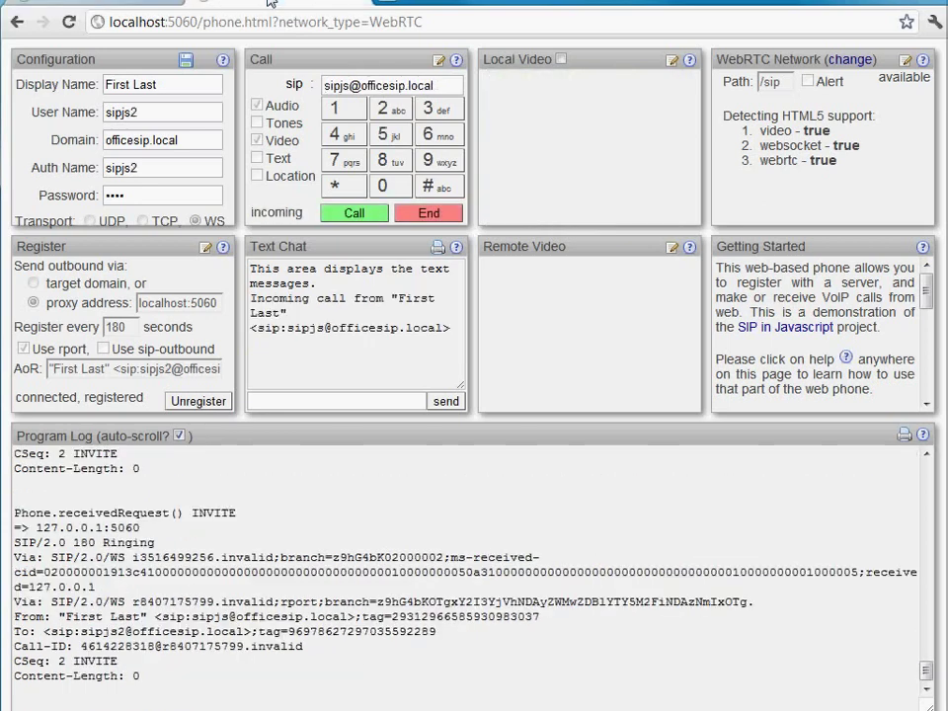
pyautogui.moveTo(156, 542); pyautogui.dragTo(17, 556)
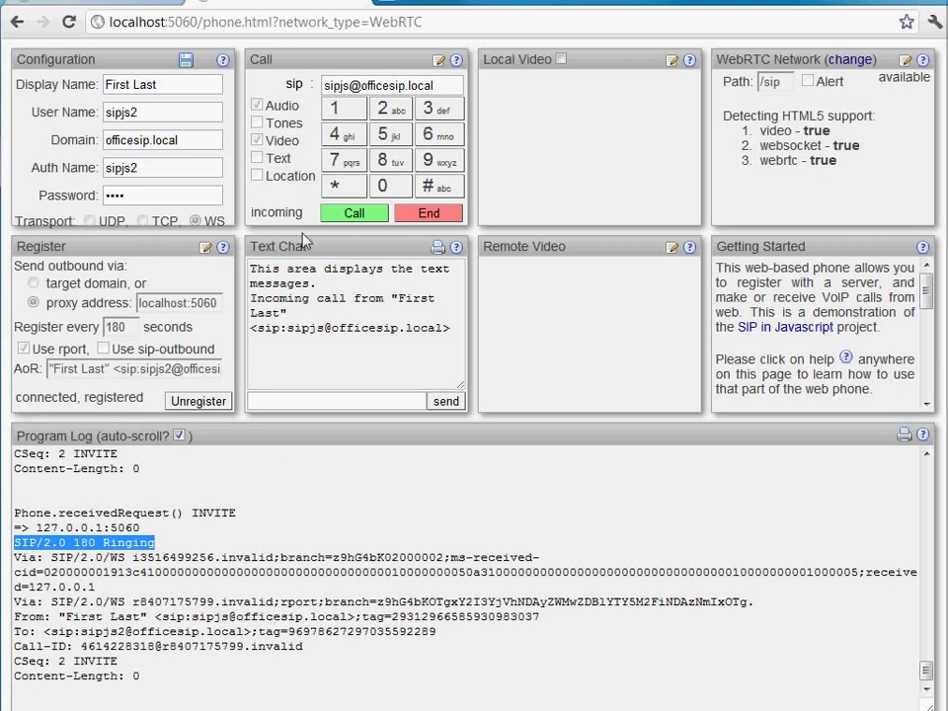
pyautogui.click(344, 219)
pyautogui.click(480, 62)
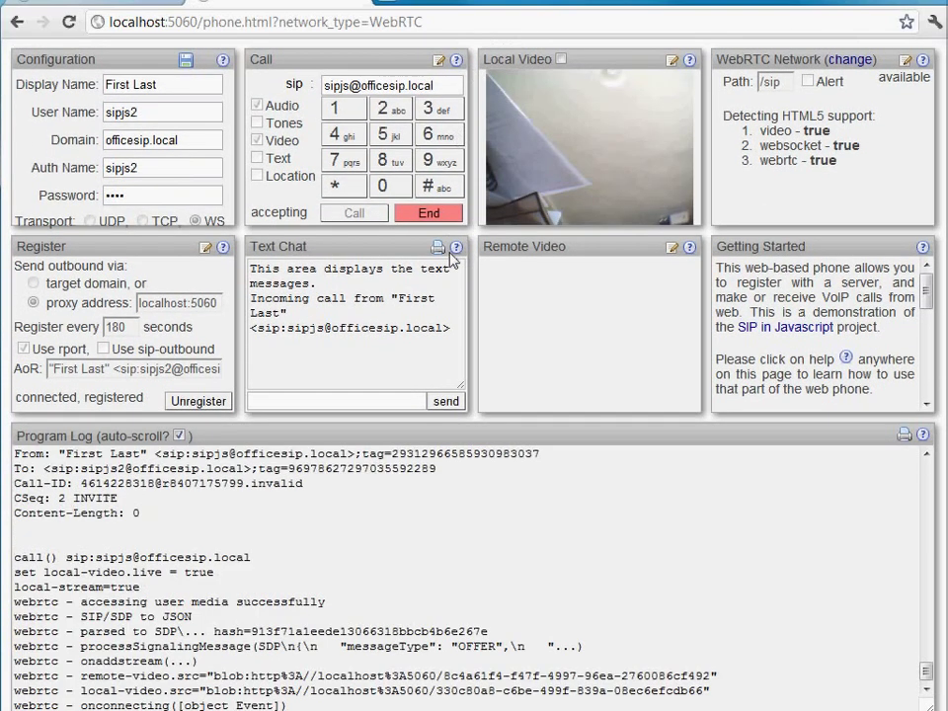
pyautogui.click(161, 5)
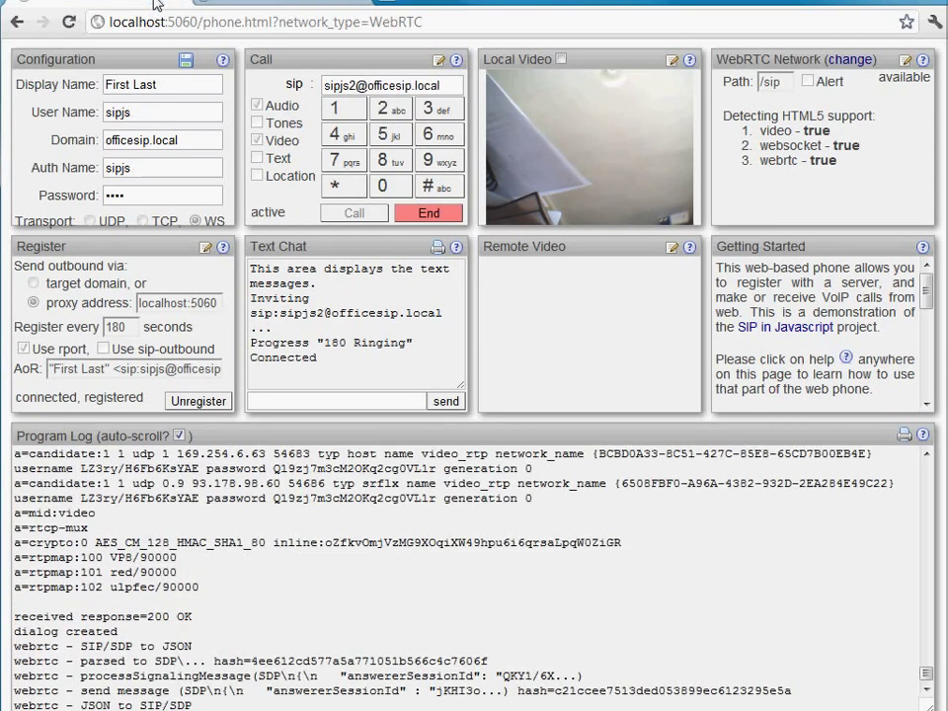
pyautogui.click(231, 5)
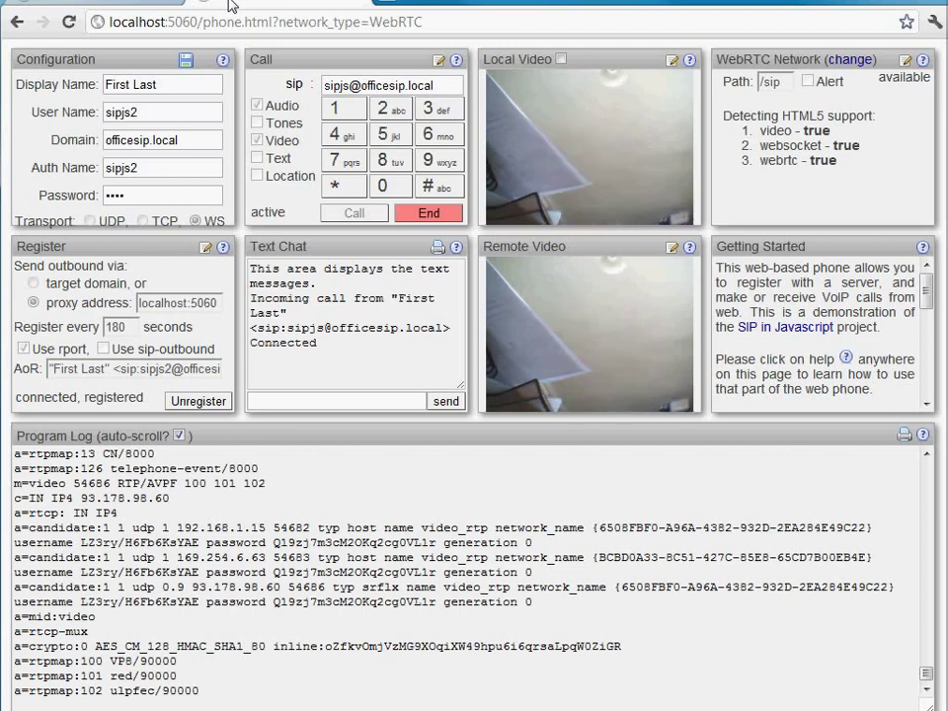
# End the active call in the second web phone and in the first web phone
pyautogui.click(427, 215)
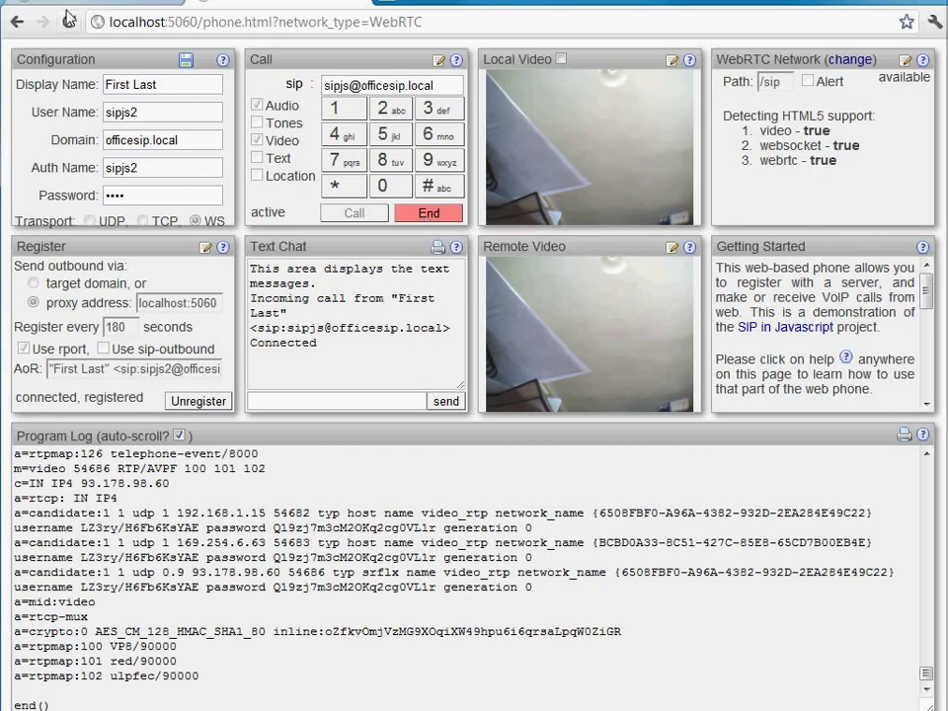
pyautogui.hotkey('alt', 'Tab')
pyautogui.click(421, 219)
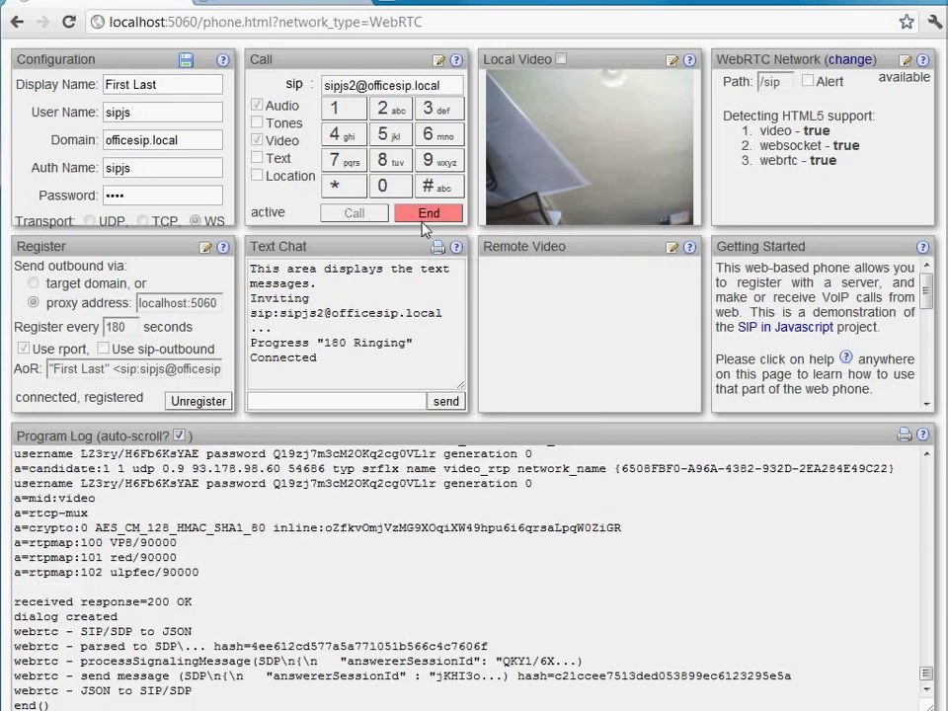